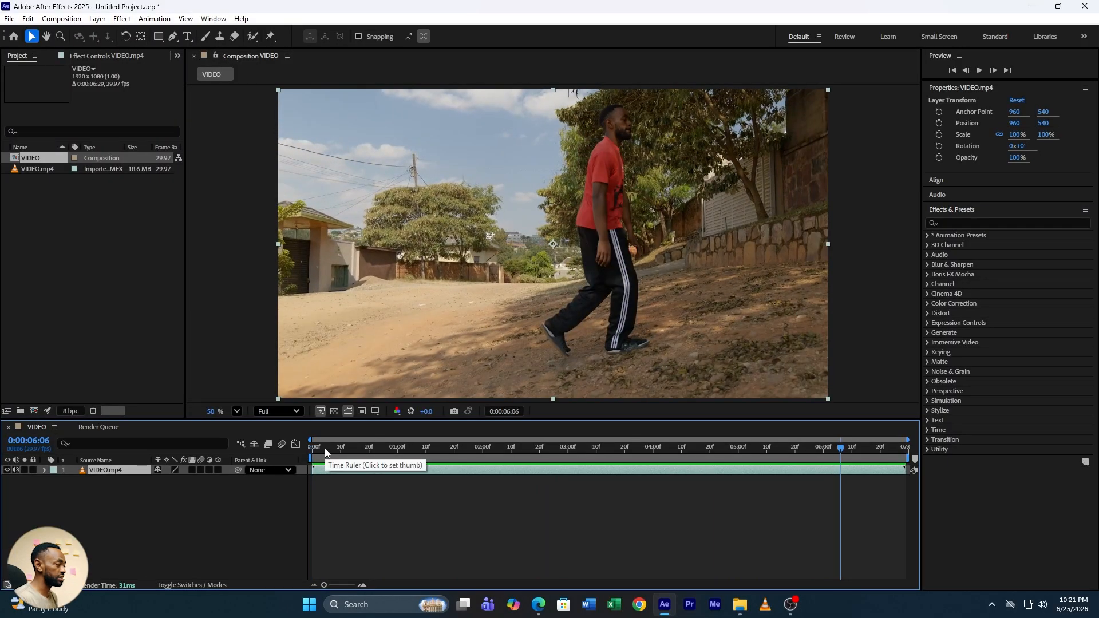
Move the current time to 0:00:02:08 and add a layer marker to the video layer there
left_click_drag(325, 448, 300, 469)
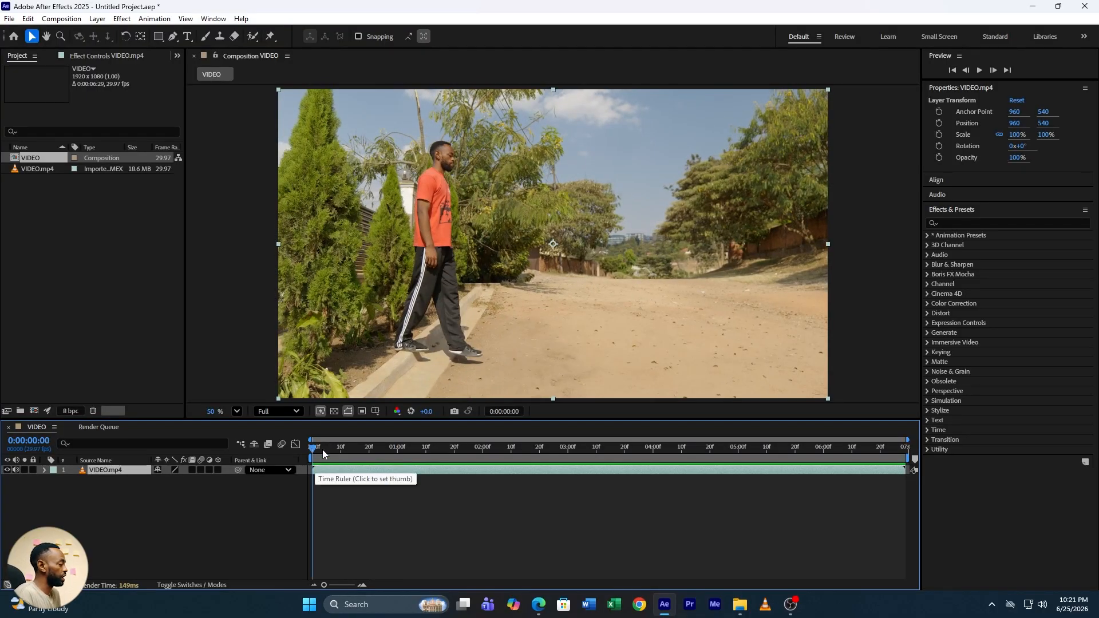
left_click_drag(323, 450, 506, 435)
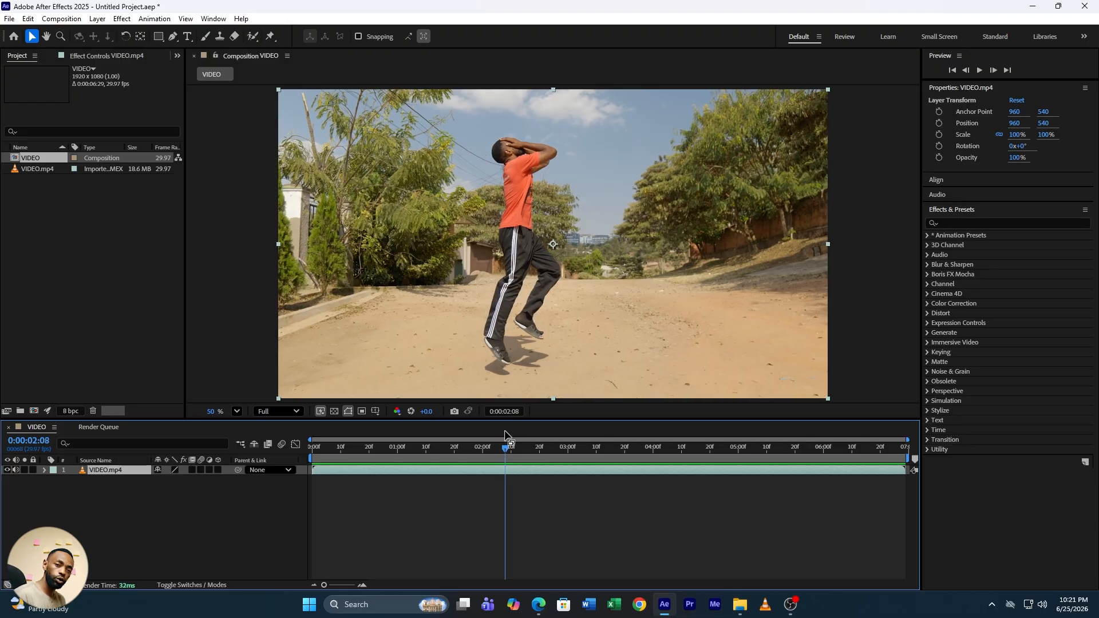
right_click(506, 474)
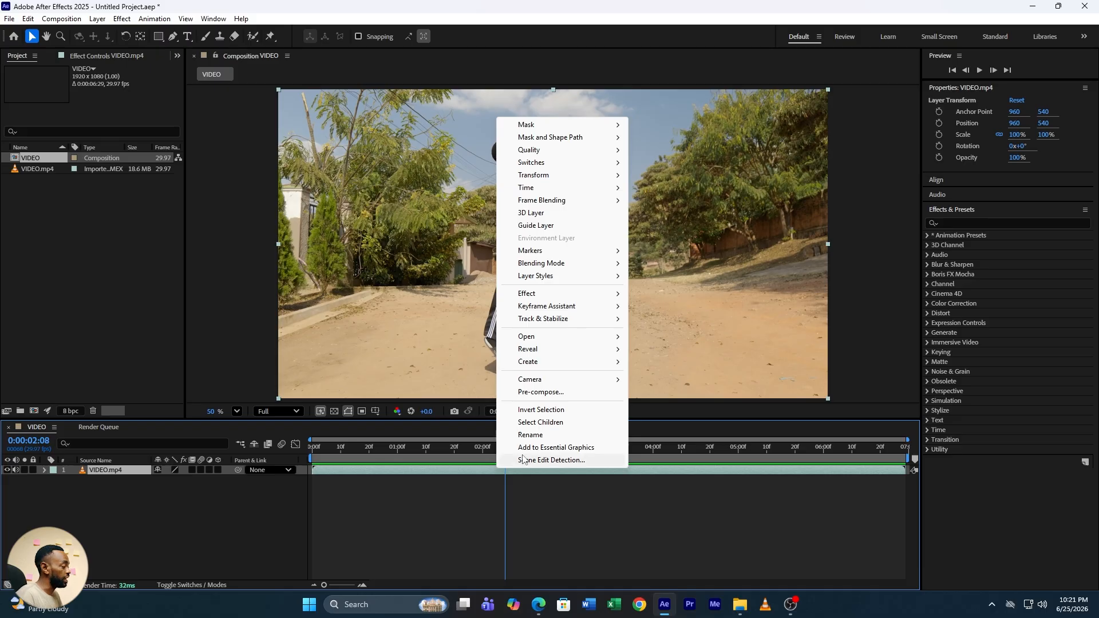
mouse_move(555, 253)
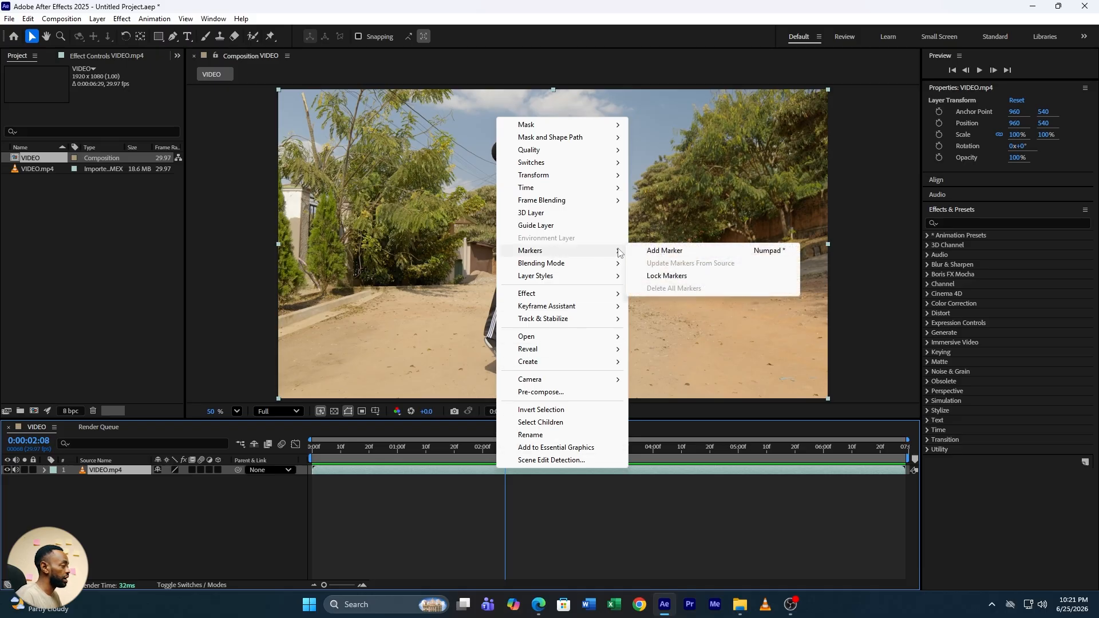
left_click(665, 252)
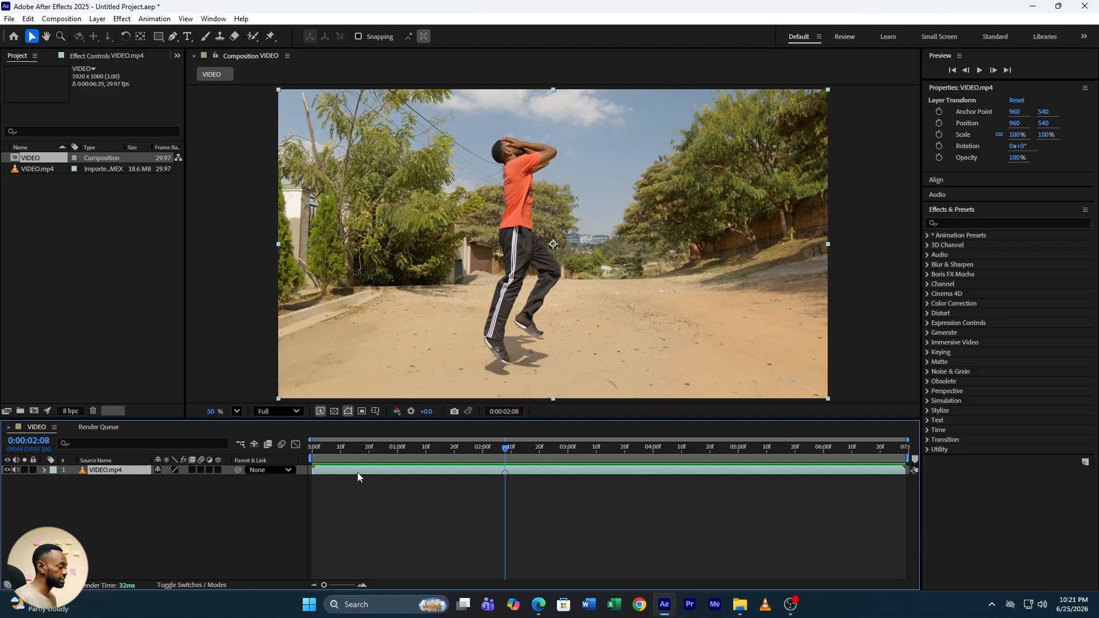
Duplicate the video layer and apply Freeze Frame to the top copy at the current time
key("ctrl+d")
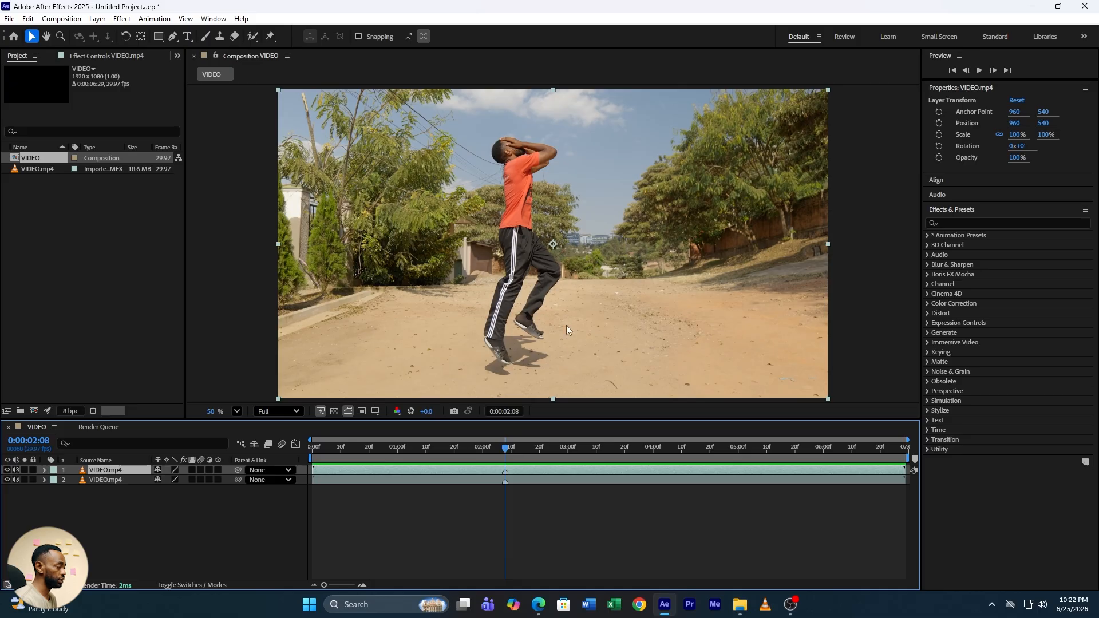
right_click(487, 470)
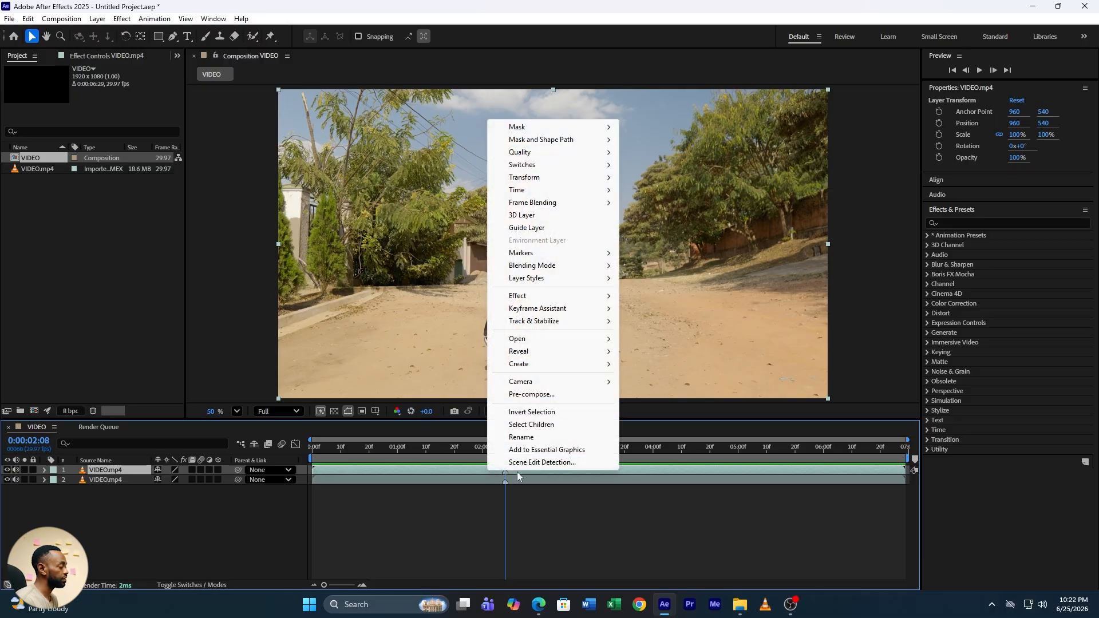
mouse_move(536, 302)
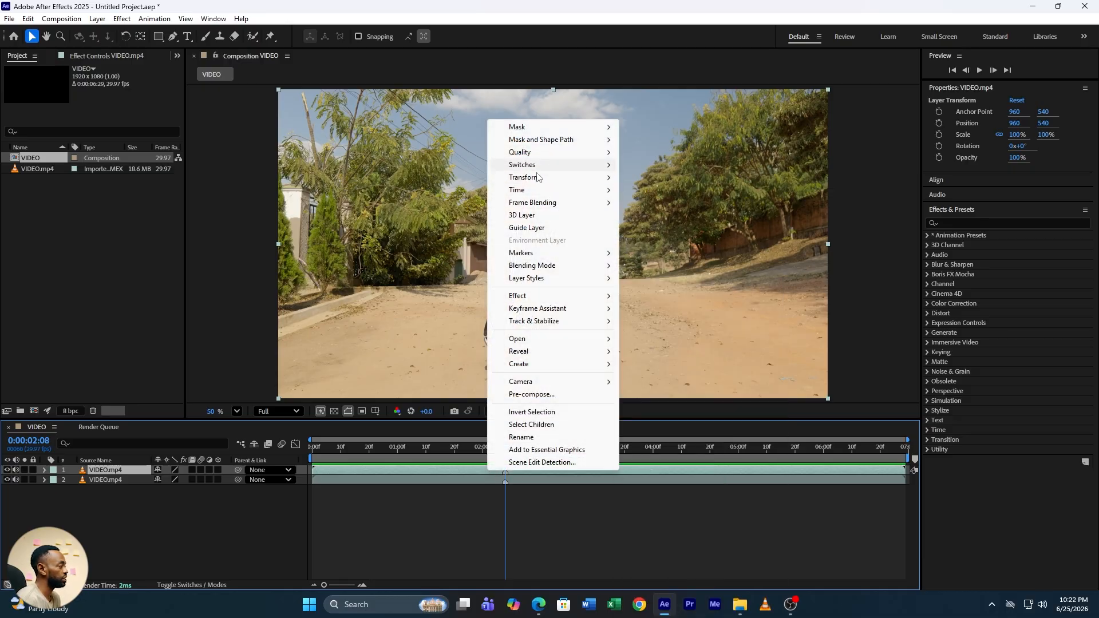
mouse_move(566, 190)
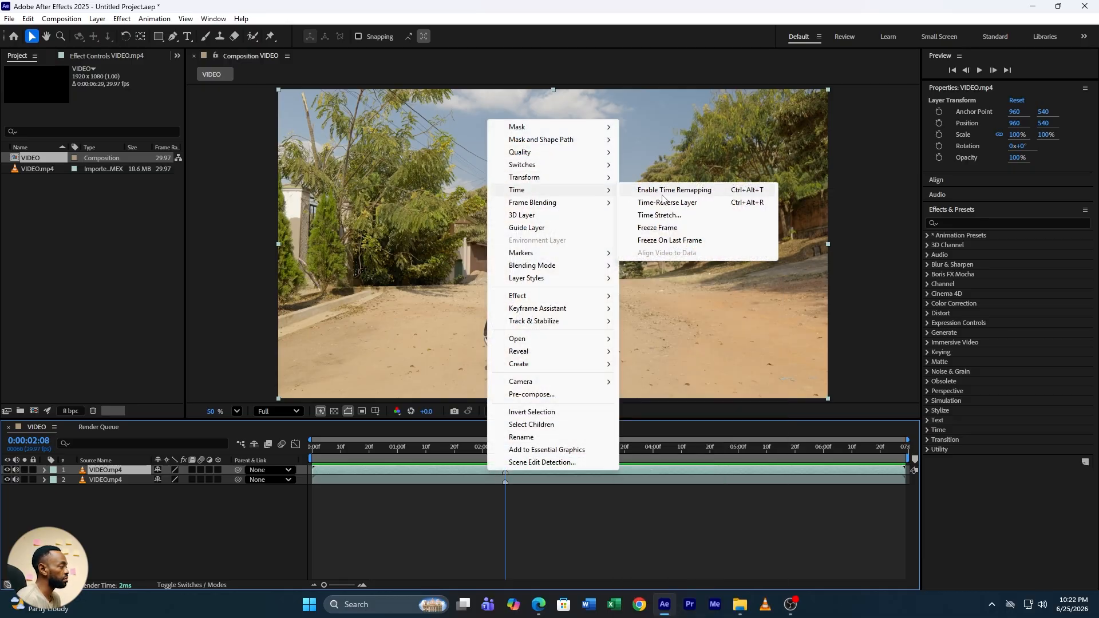
left_click(667, 228)
left_click_drag(501, 446, 506, 468)
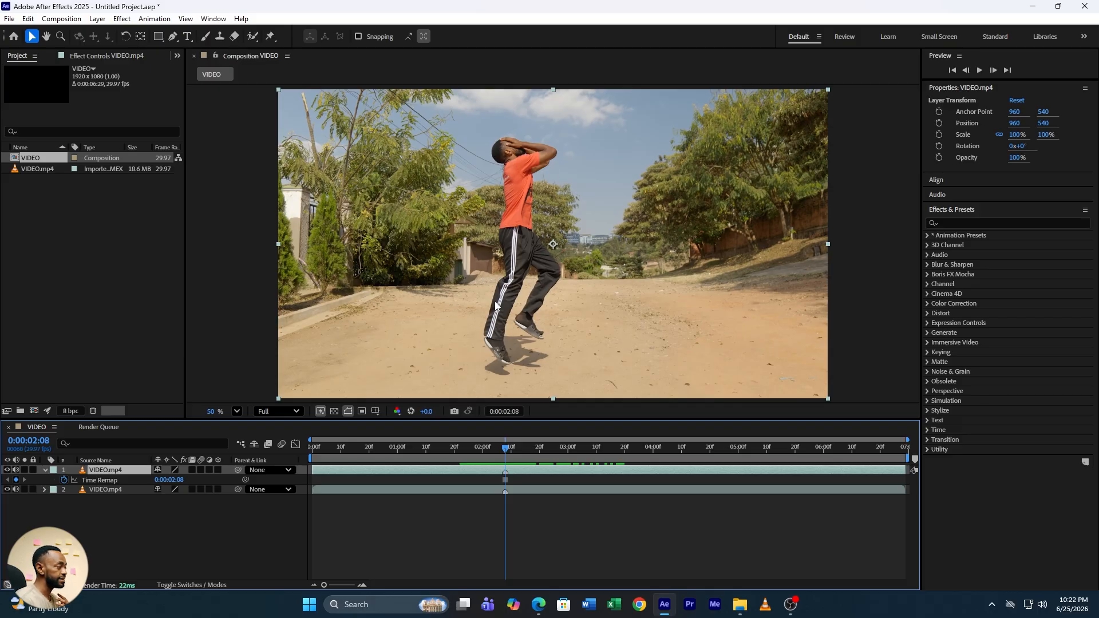
Begin tracing a Pen mask on the frozen layer from the back leg up around the back and head of the person
left_click(174, 36)
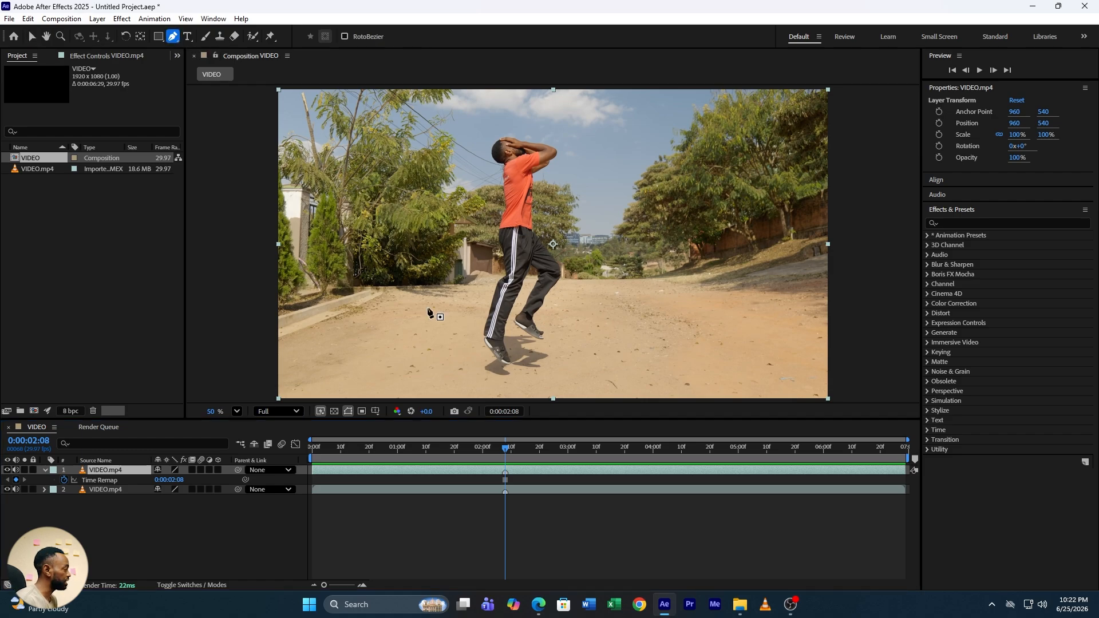
scroll(514, 285, "up", 6)
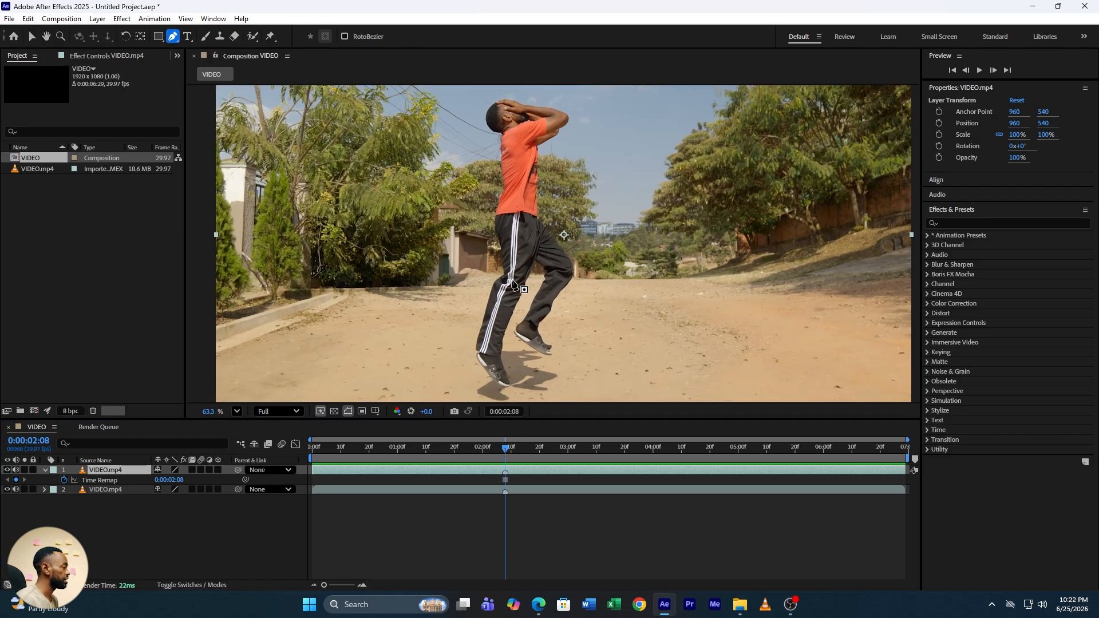
scroll(513, 282, "up", 1)
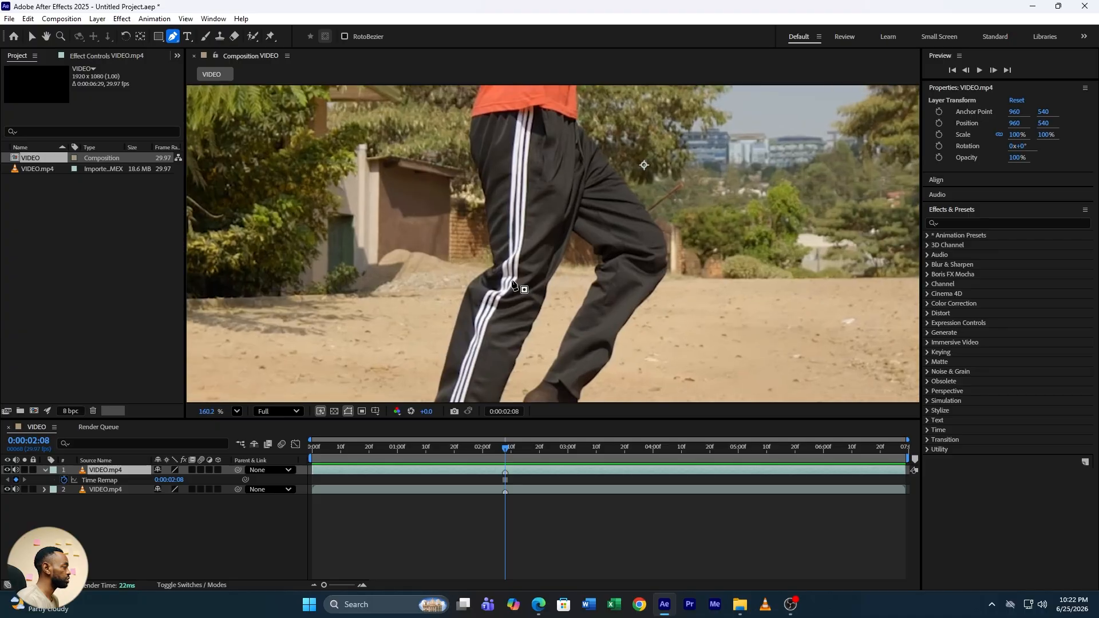
scroll(482, 268, "up", 2)
left_click(487, 264)
left_click(482, 181)
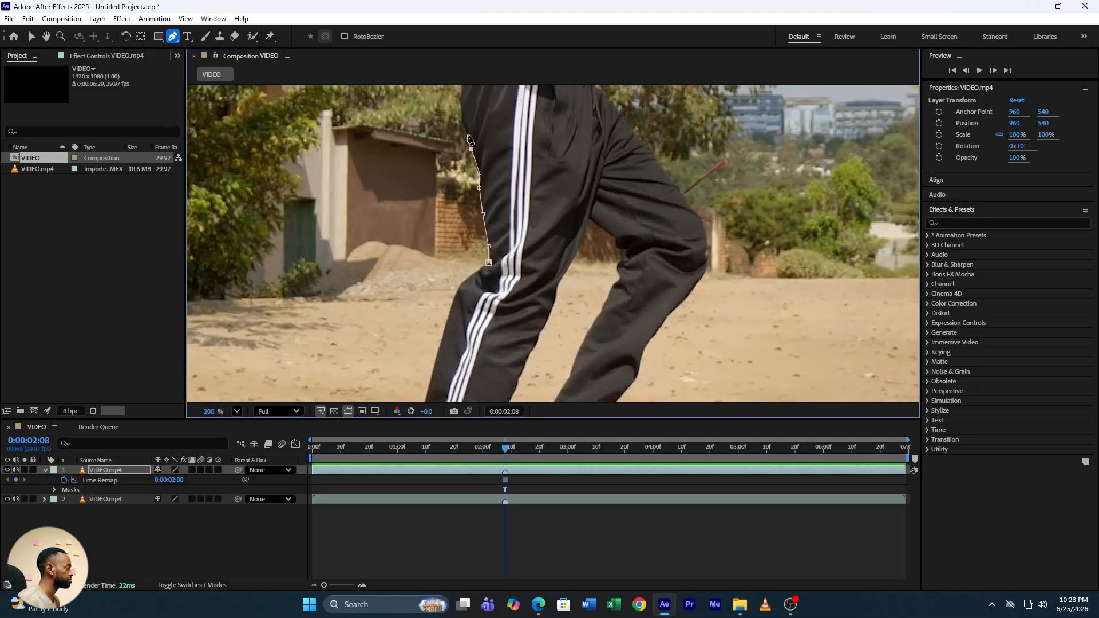
left_click(464, 91)
left_click_drag(556, 137, 547, 411)
left_click(457, 336)
left_click(480, 260)
left_click(471, 156)
left_click(467, 139)
left_click(472, 105)
left_click_drag(518, 130, 510, 307)
left_click(437, 263)
left_click(423, 191)
left_click(465, 159)
left_click(551, 180)
left_click(583, 186)
left_click(633, 194)
left_click(671, 208)
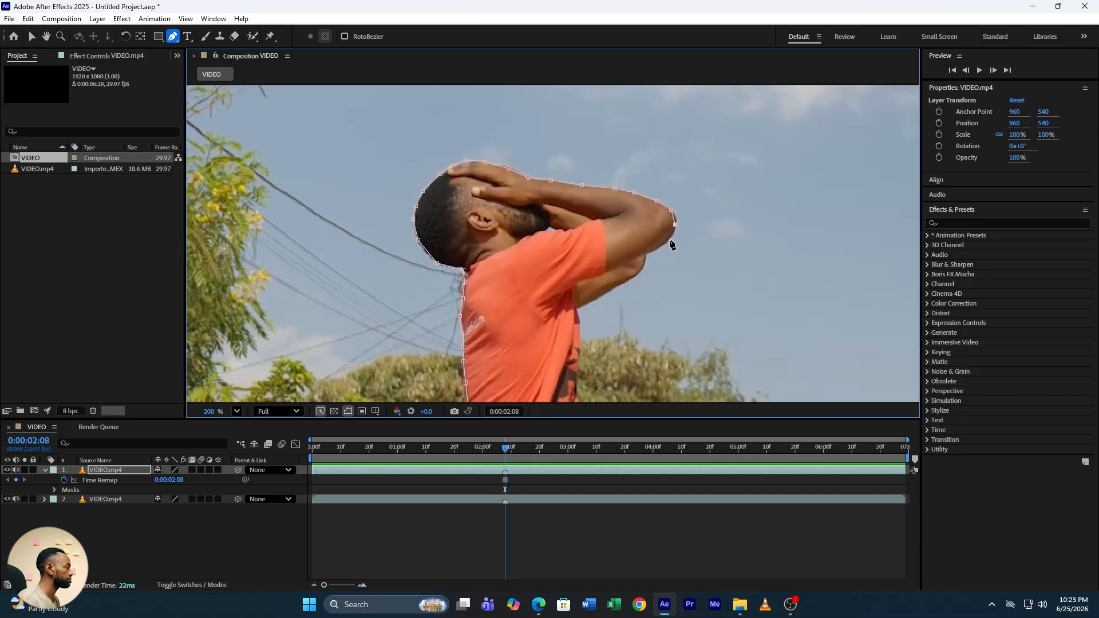
Continue the mask point by point down the raised arms, chest and front of the torso to the front leg
left_click(658, 251)
left_click(632, 279)
left_click(579, 323)
left_click(573, 365)
left_click_drag(518, 330, 515, 57)
left_click(571, 141)
left_click(570, 184)
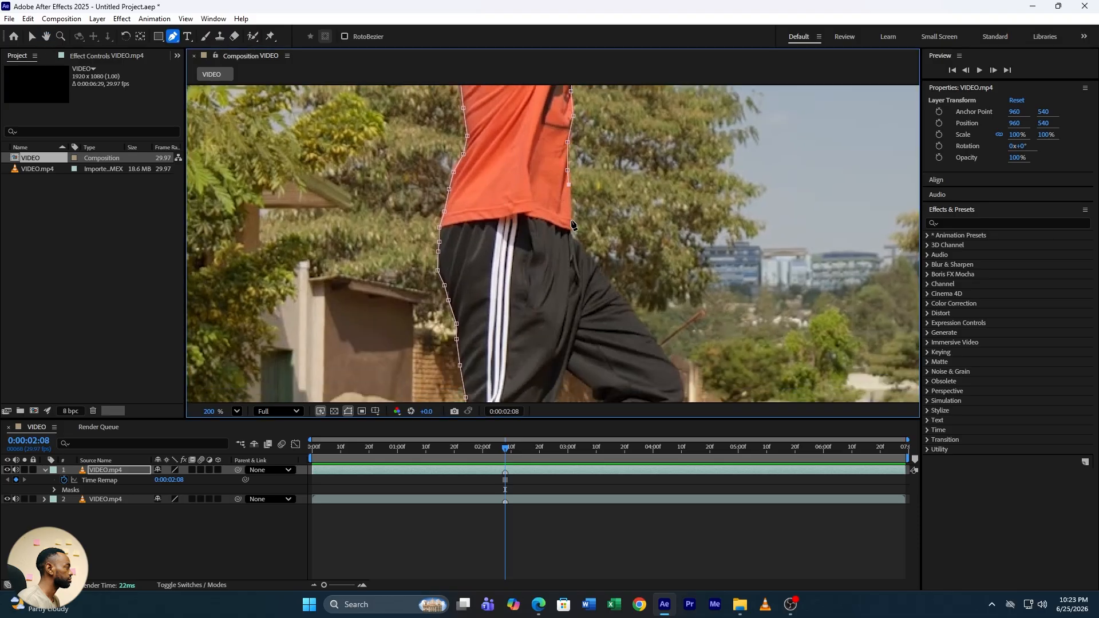
left_click(571, 234)
left_click(607, 279)
left_click(655, 340)
left_click(46, 37)
mouse_move(640, 378)
left_mouse_down()
mouse_move(660, 139)
mouse_move(532, 321)
left_mouse_up()
left_click(172, 36)
left_click(582, 265)
left_click(581, 278)
left_click(577, 292)
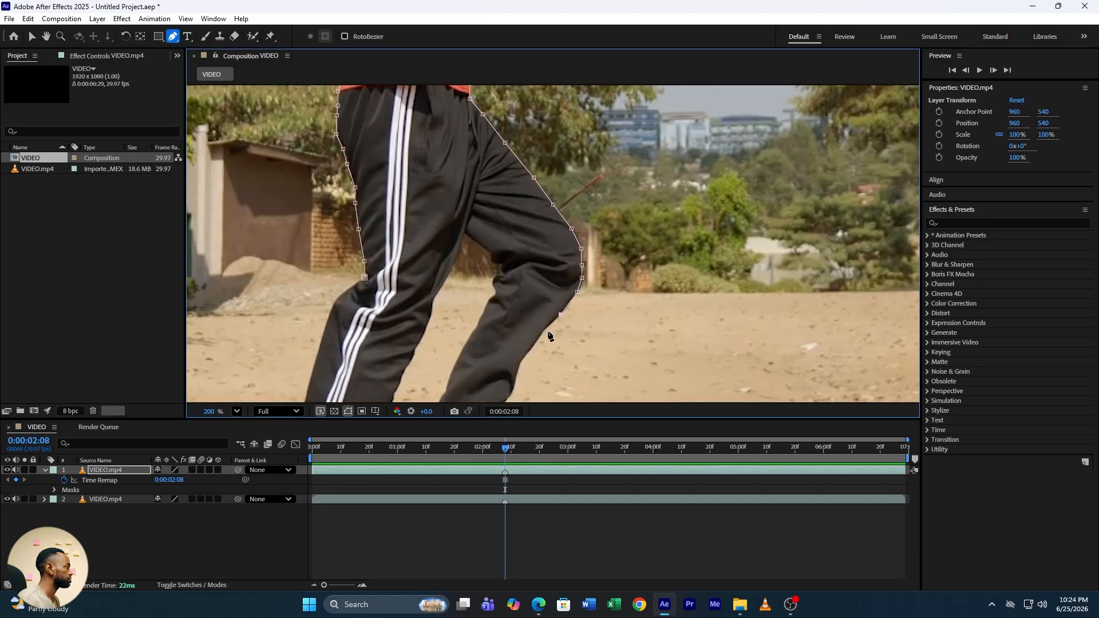
Continue the mask around the front knee, front foot and the inner edge of the legs
left_click(47, 37)
left_click_drag(486, 349, 612, 122)
left_click(173, 36)
left_click(630, 173)
left_click(615, 189)
left_click(603, 203)
left_click(598, 214)
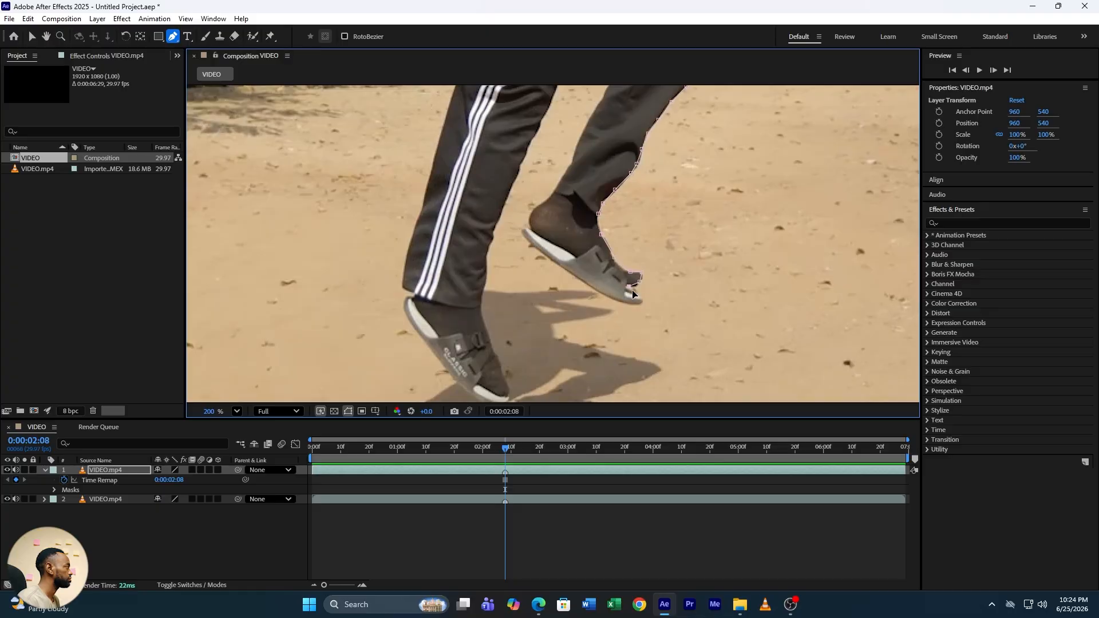
left_click(587, 281)
left_click(523, 231)
left_click(558, 184)
left_click(47, 36)
left_click_drag(350, 108, 430, 320)
left_click(173, 36)
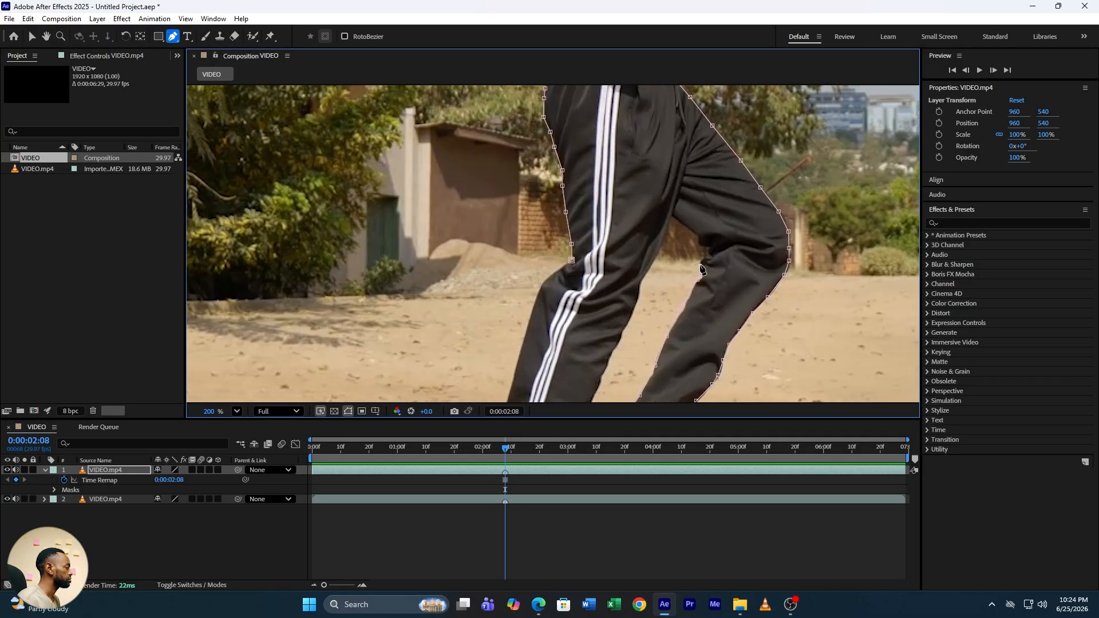
left_click(710, 251)
left_click(672, 217)
left_click(649, 267)
left_click(614, 353)
left_click(46, 37)
left_click_drag(384, 392, 375, 149)
left_click(187, 36)
left_click(172, 36)
left_click(581, 163)
left_click(559, 246)
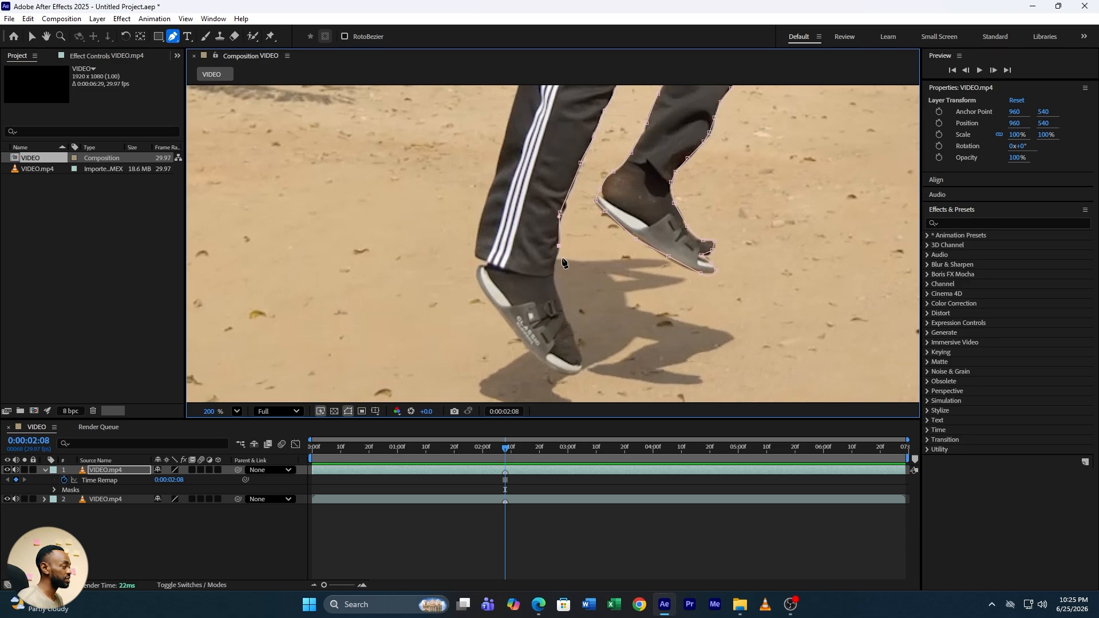
Extend the mask around the raised shoe and along the outline of the person's shadow on the ground
left_click_drag(562, 258, 567, 258)
left_click(611, 262)
left_click(629, 270)
left_click(649, 274)
left_click_drag(678, 283, 695, 326)
left_click(629, 292)
left_click(626, 304)
left_click(642, 309)
left_click_drag(728, 332, 703, 383)
left_click(690, 359)
left_click(674, 365)
left_click(663, 368)
left_click(676, 386)
left_click(592, 374)
left_click(589, 367)
left_click(629, 358)
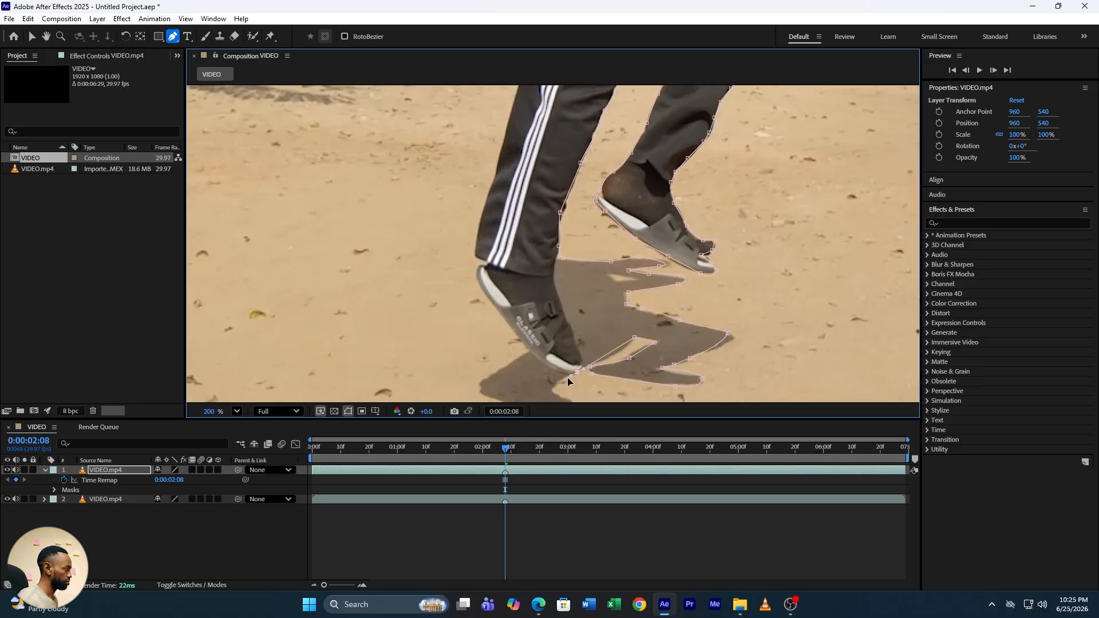
Trace the rest of the shadow and the back foot, then up the back leg to close the mask
left_click(47, 37)
left_click_drag(514, 289, 524, 252)
left_click(173, 37)
left_click(562, 349)
left_click_drag(590, 369, 589, 375)
left_click_drag(558, 380, 550, 378)
left_click(514, 365)
left_click_drag(490, 352, 490, 349)
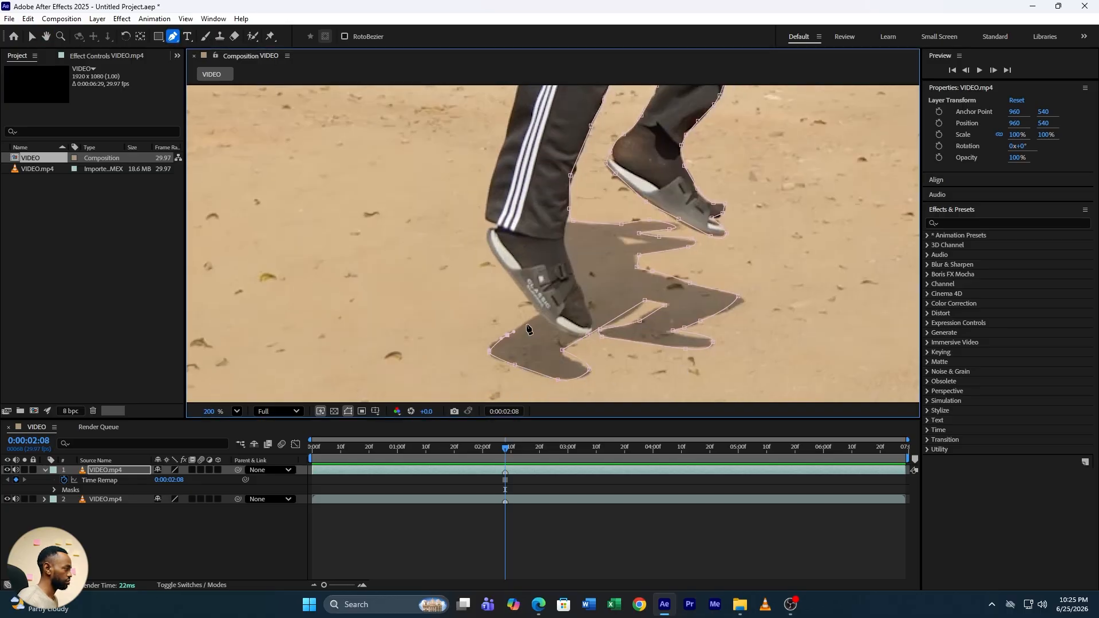
left_click(507, 126)
left_click(46, 37)
left_click_drag(509, 131, 526, 354)
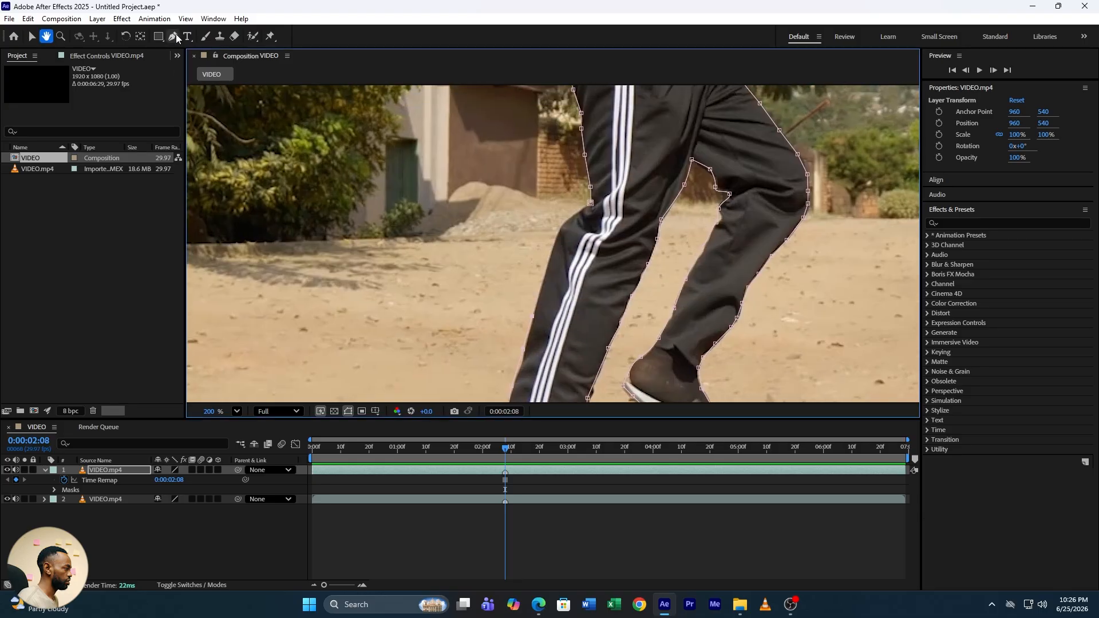
left_click(173, 37)
left_click(542, 282)
left_click(554, 243)
left_click(570, 216)
left_click(590, 203)
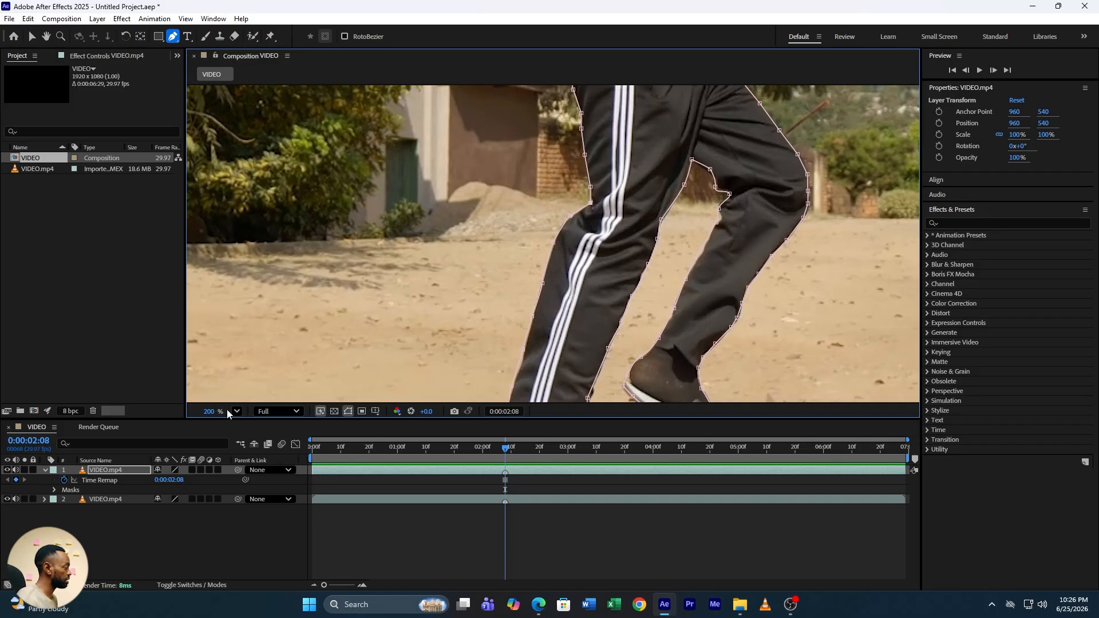
Set the mask's feather to 2 pixels
left_click(237, 412)
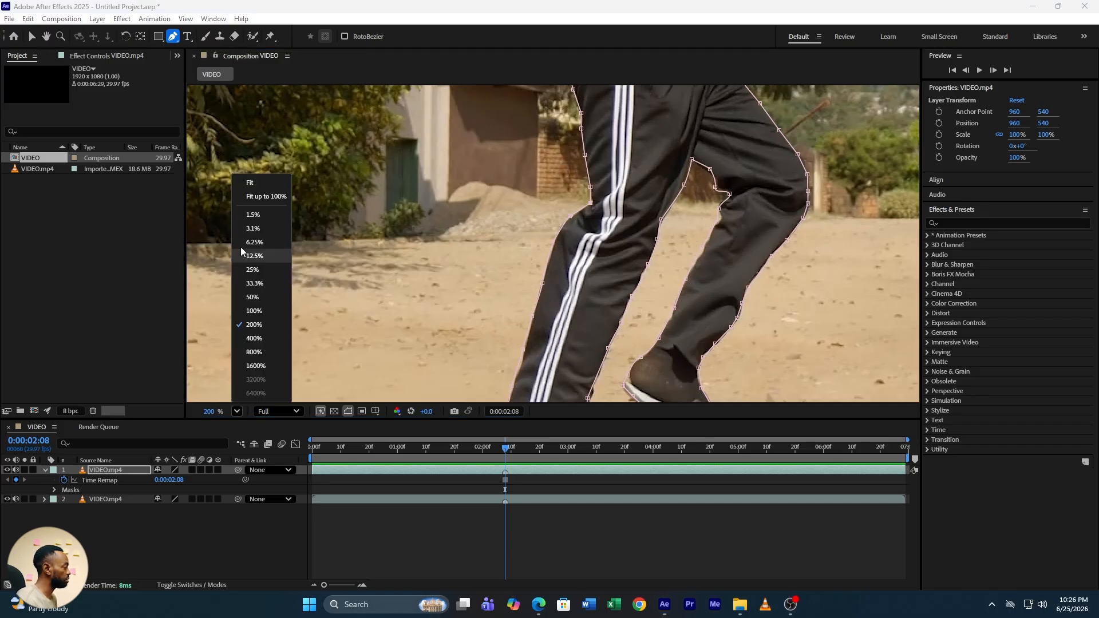
left_click(258, 182)
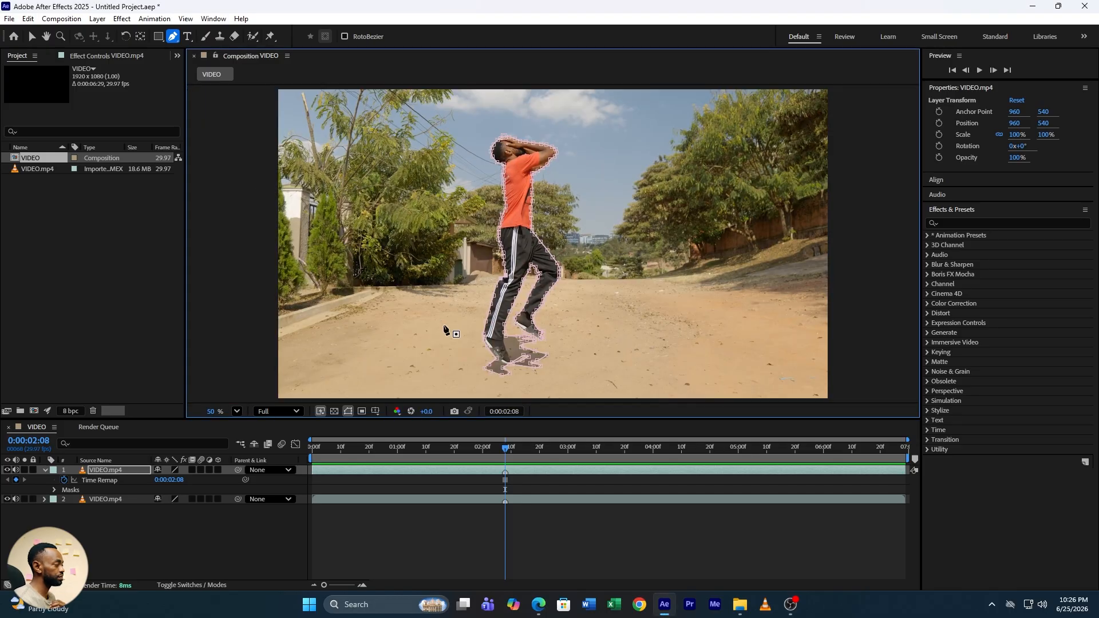
left_click(54, 490)
left_click(64, 499)
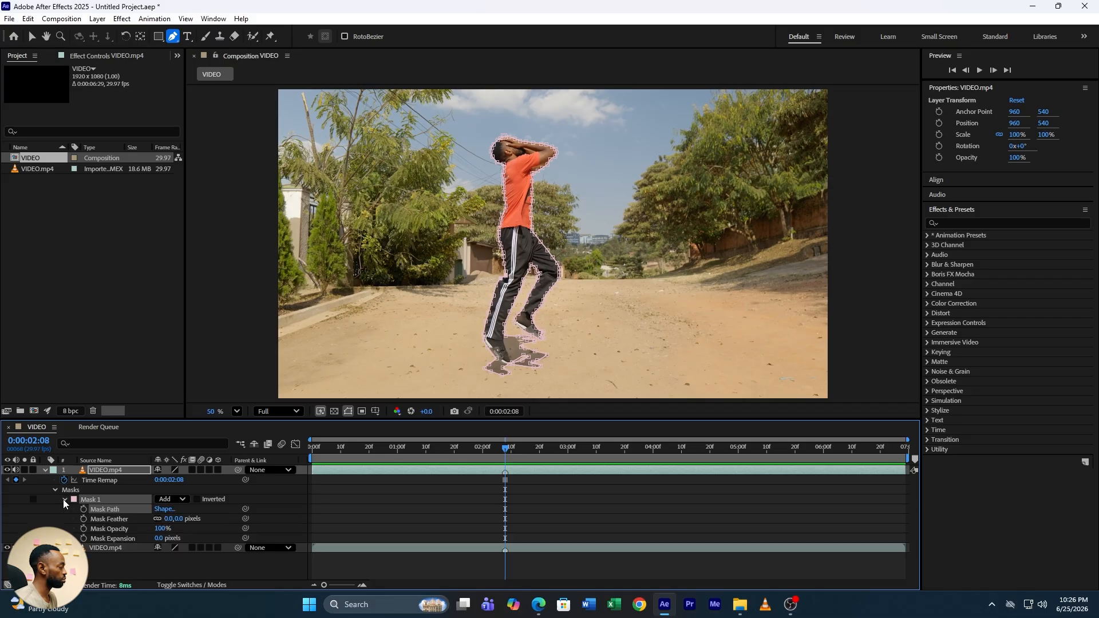
left_click(169, 520)
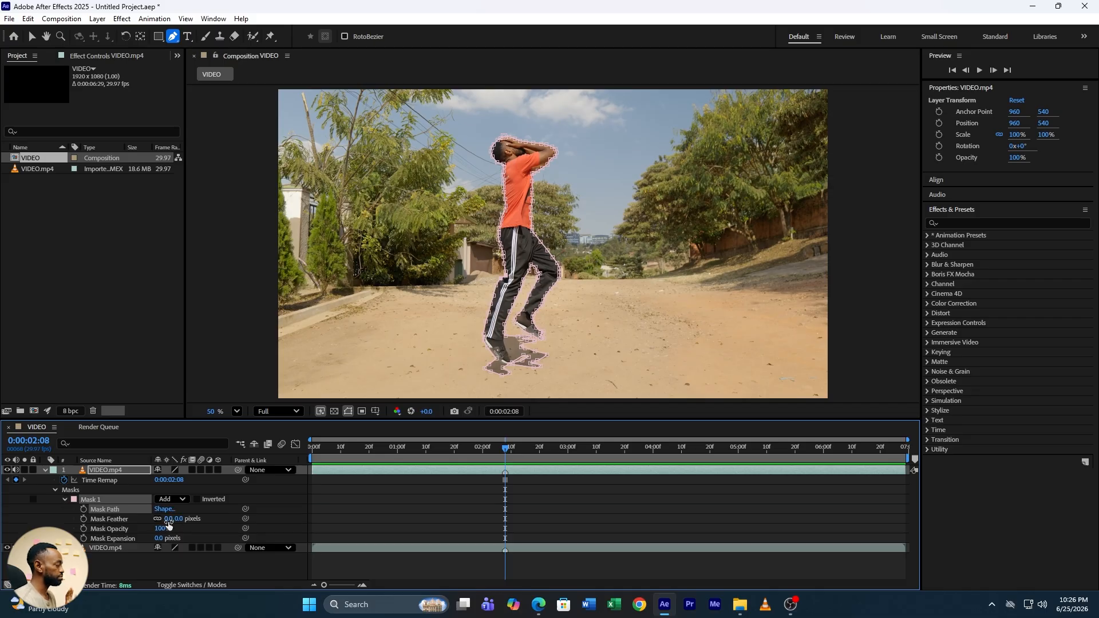
type("2")
key("Return")
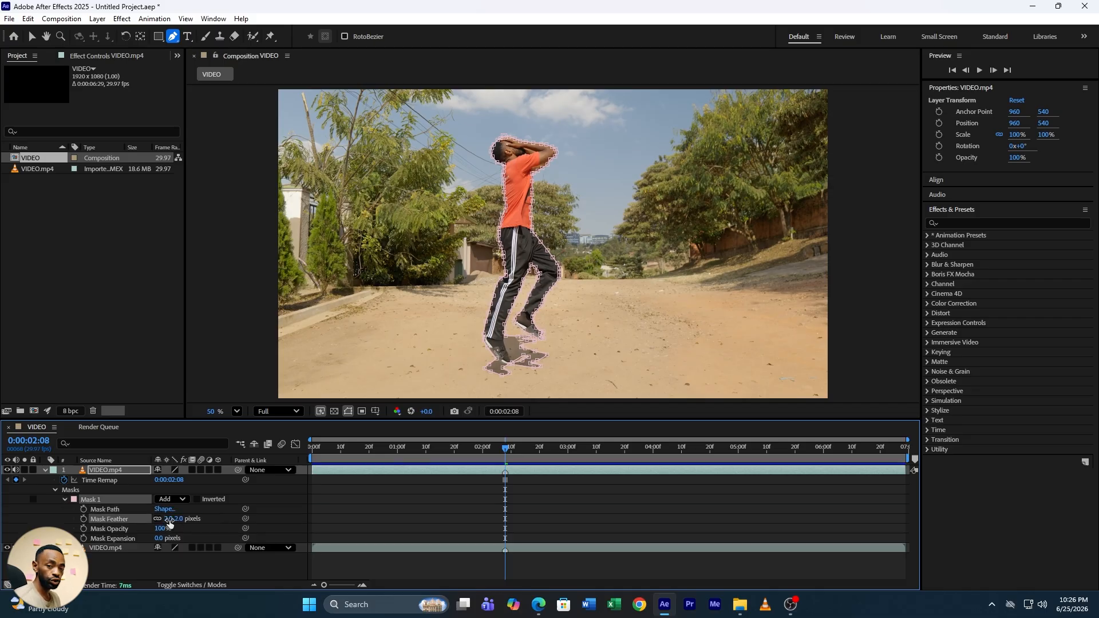
Hide the bottom video layer to check the masked cutout, then show it again
left_click(46, 470)
left_click(118, 515)
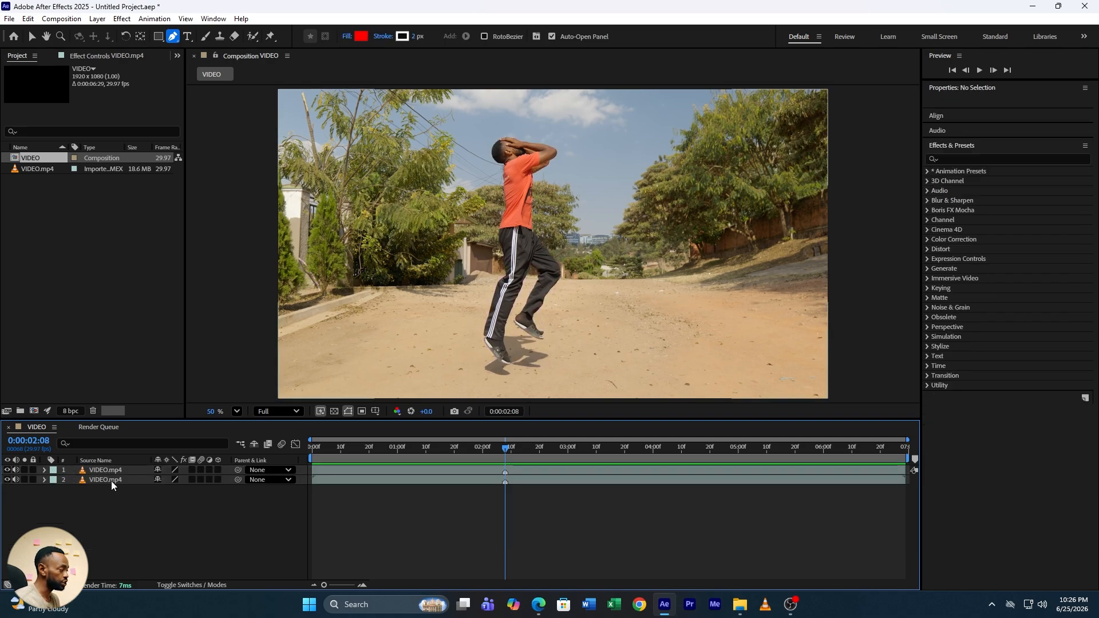
left_click(7, 480)
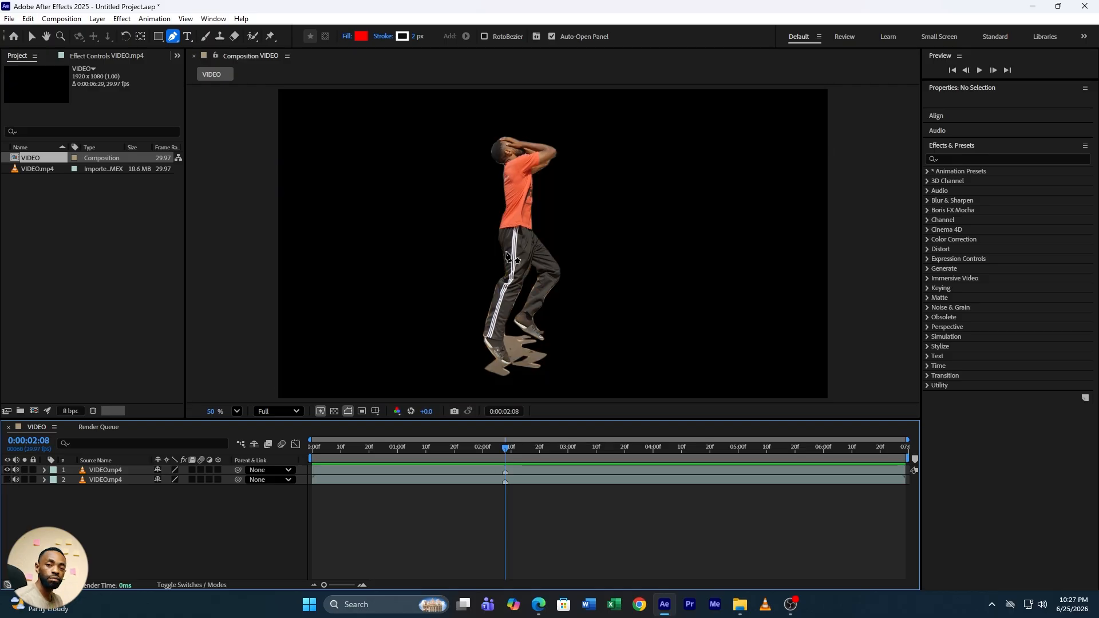
left_click(7, 479)
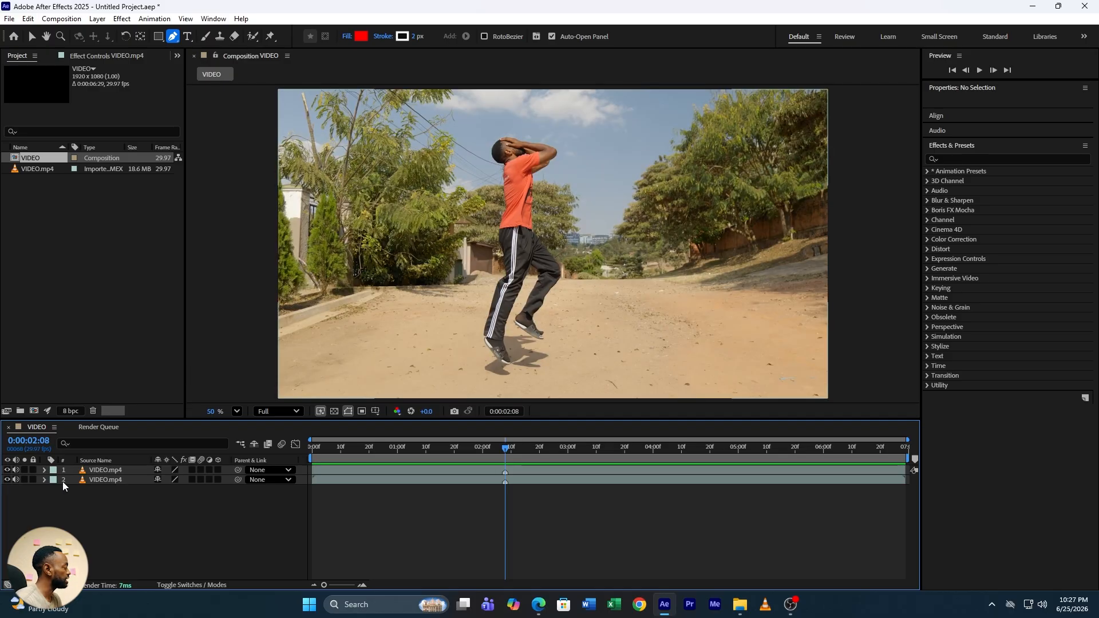
Apply the Mocha AE effect to the bottom video layer
left_click(109, 480)
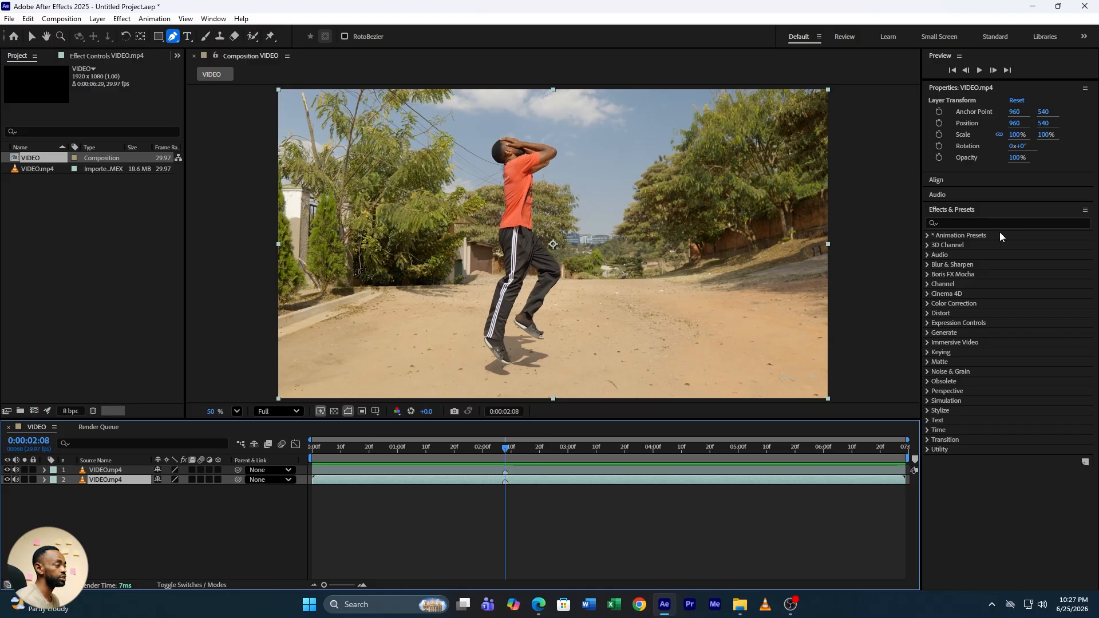
left_click(955, 219)
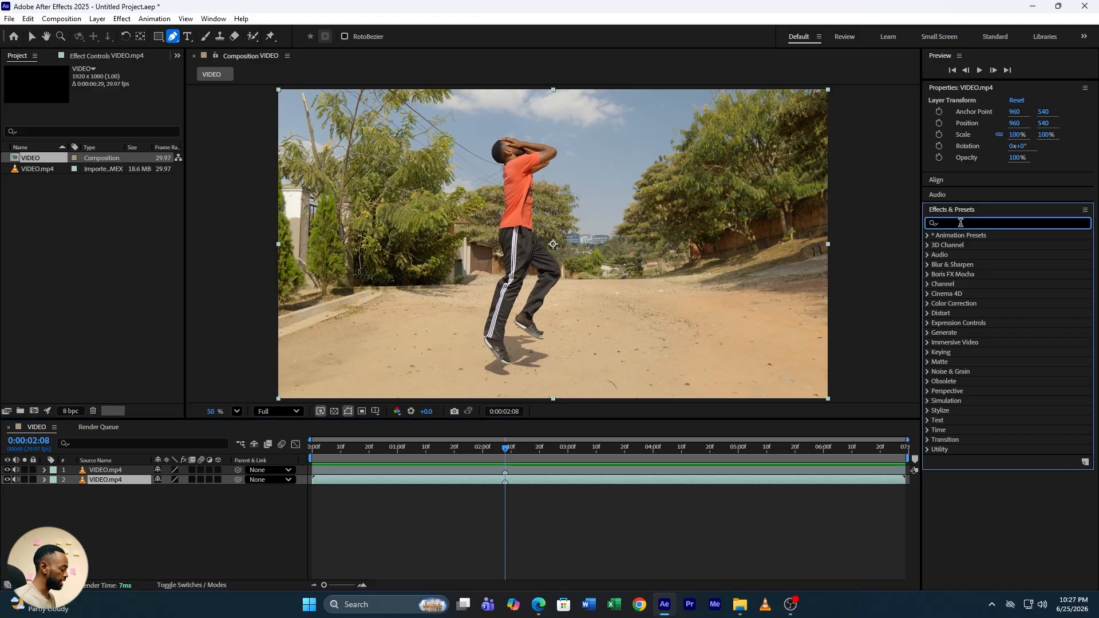
type("mocha")
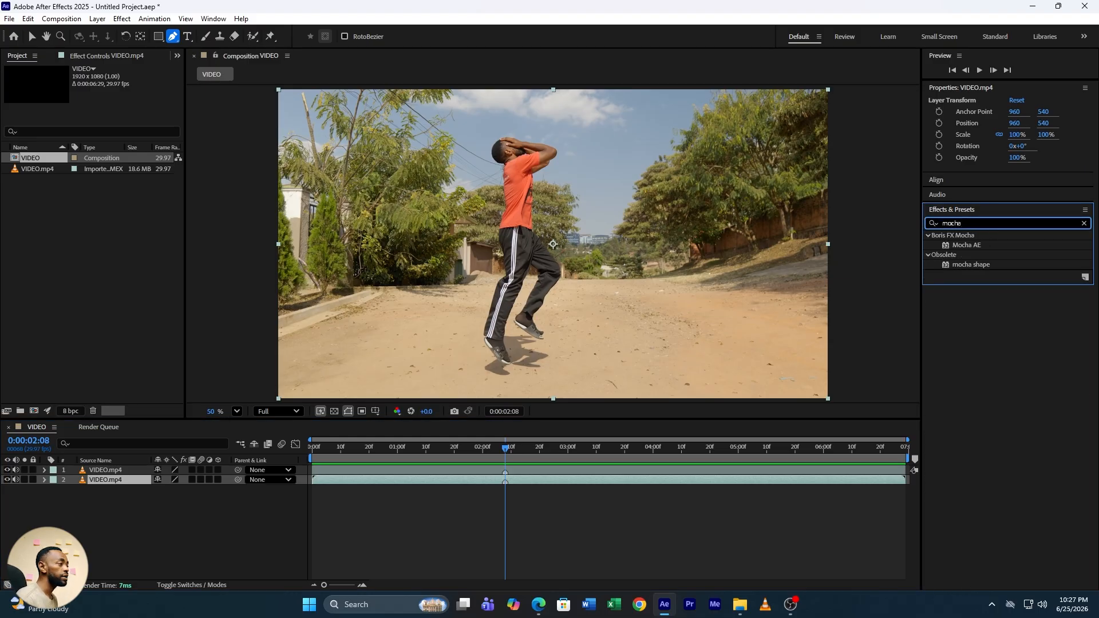
left_click_drag(983, 245, 108, 479)
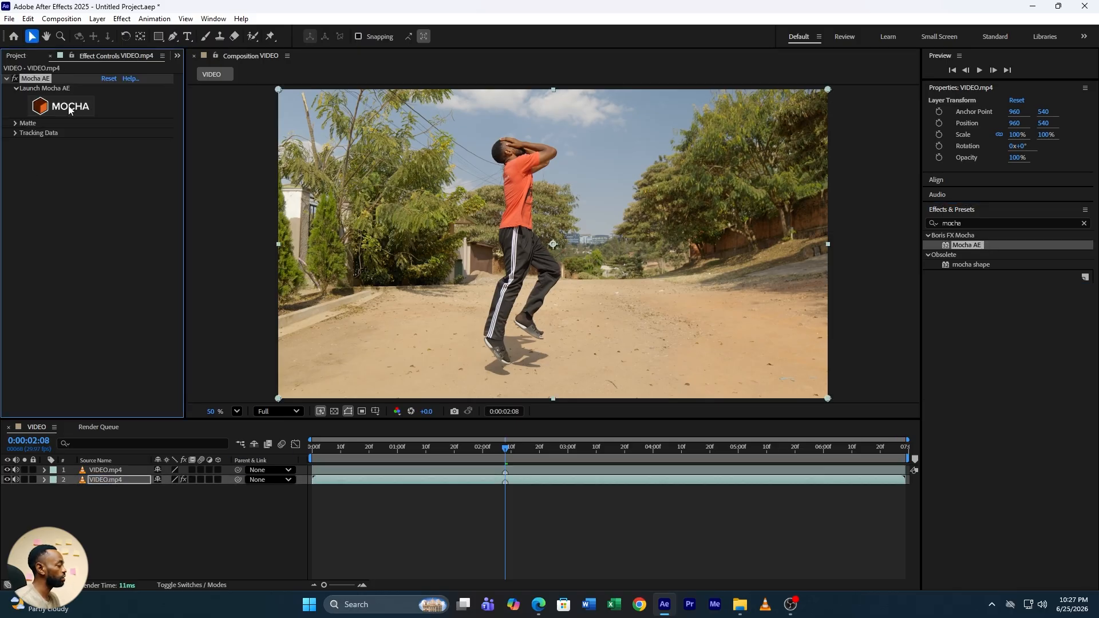
Launch Mocha AE and draw a closed X-spline tracking shape on the ground to the right of the jumping person
left_click(68, 107)
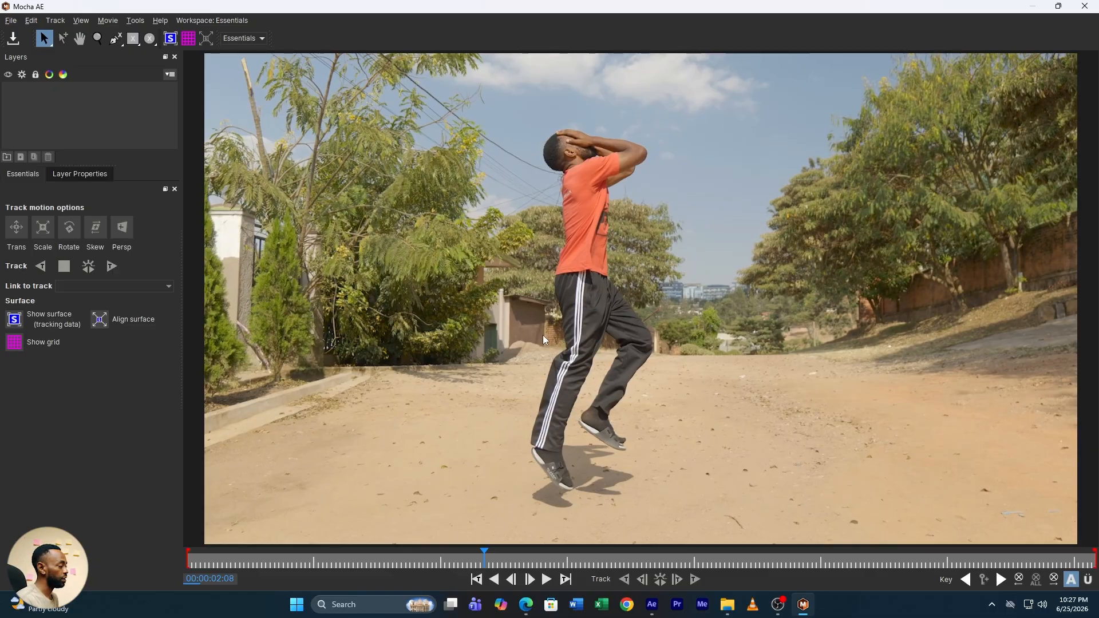
left_click(116, 40)
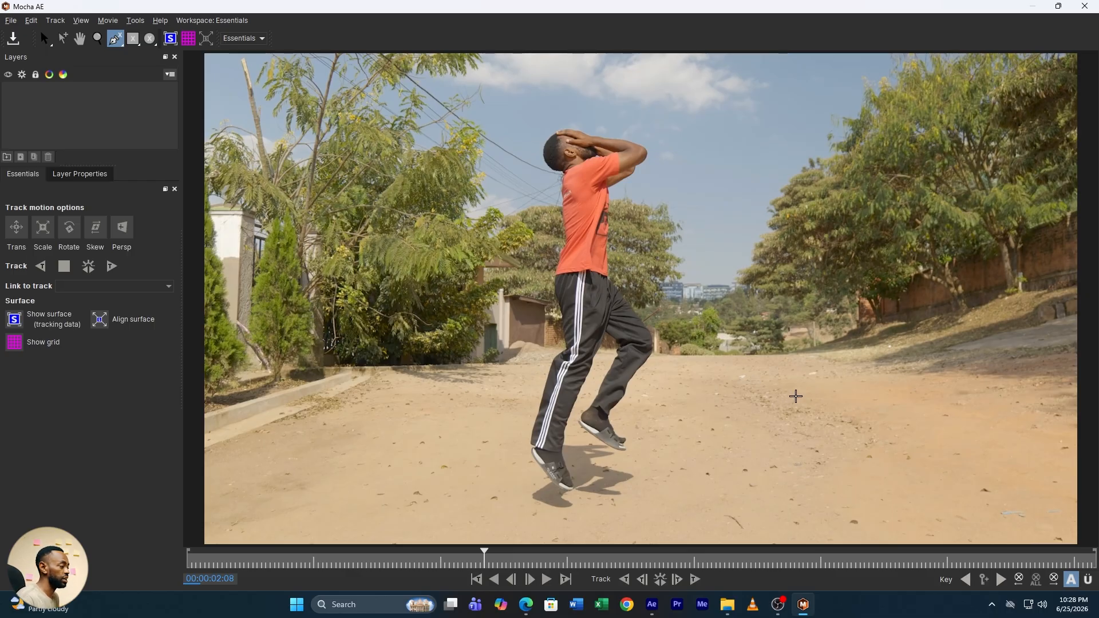
left_click(795, 396)
left_click(759, 384)
left_click(707, 386)
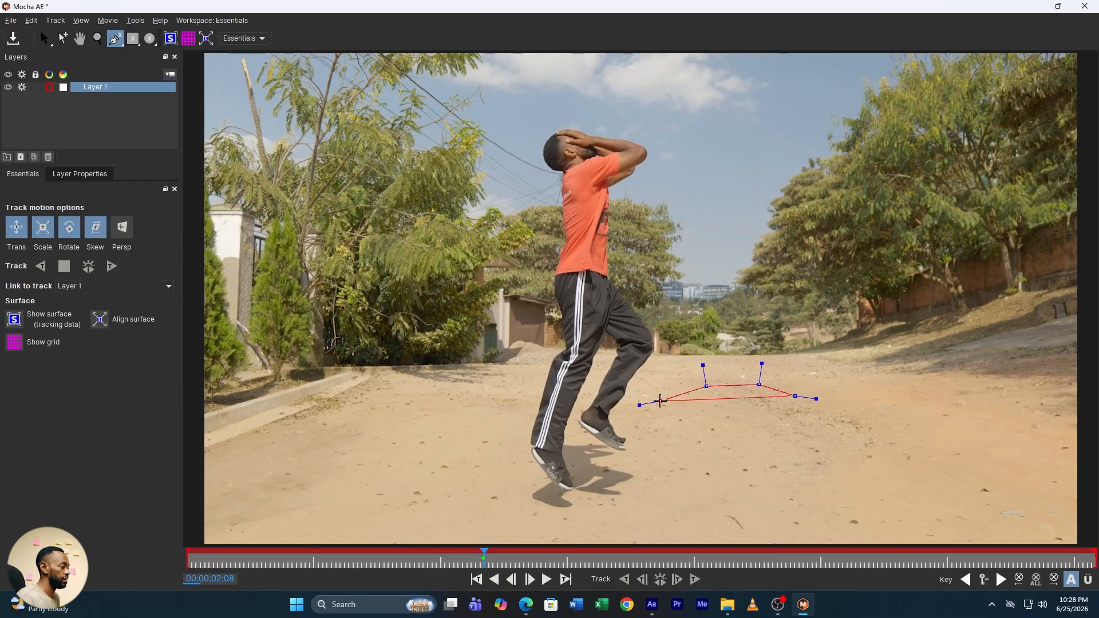
left_click(660, 401)
left_click(656, 441)
left_click(664, 479)
left_click(673, 499)
left_click(717, 515)
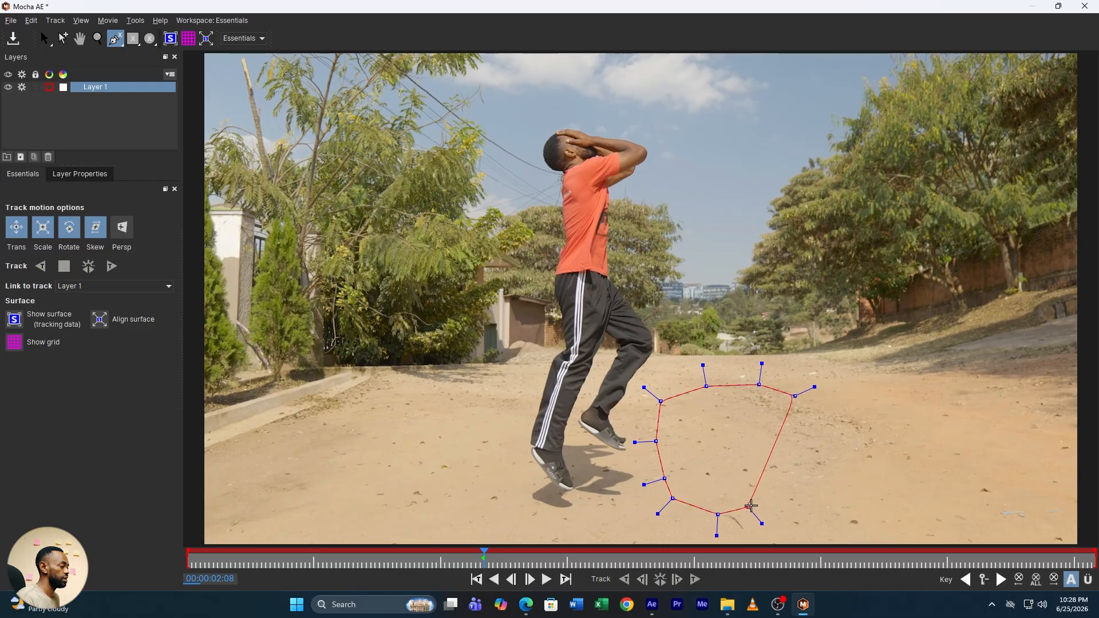
left_click(753, 504)
left_click(798, 483)
left_click(864, 479)
left_click(799, 457)
left_click(790, 439)
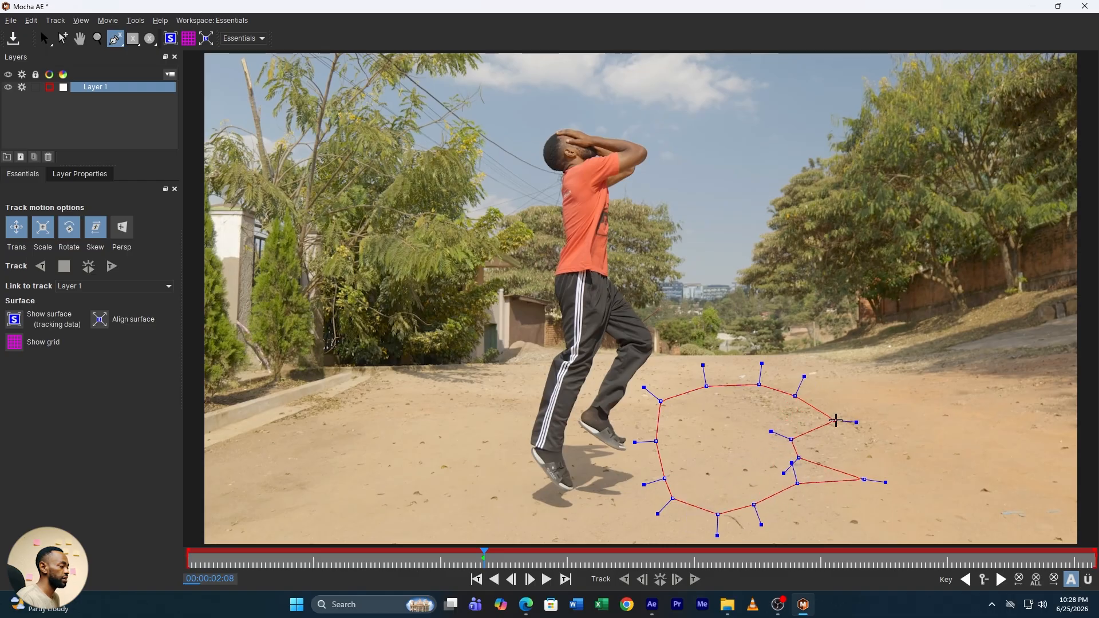
left_click(835, 420)
left_click(837, 401)
right_click(853, 397)
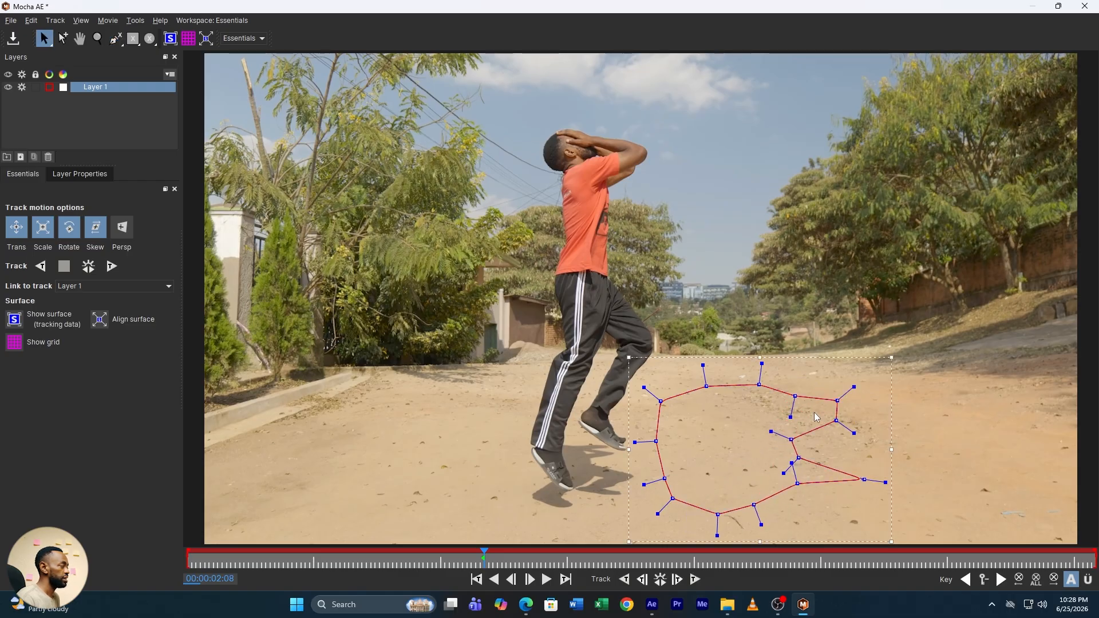
Track the ground shape backwards with perspective motion enabled, then close Mocha and save the changes
left_click(120, 231)
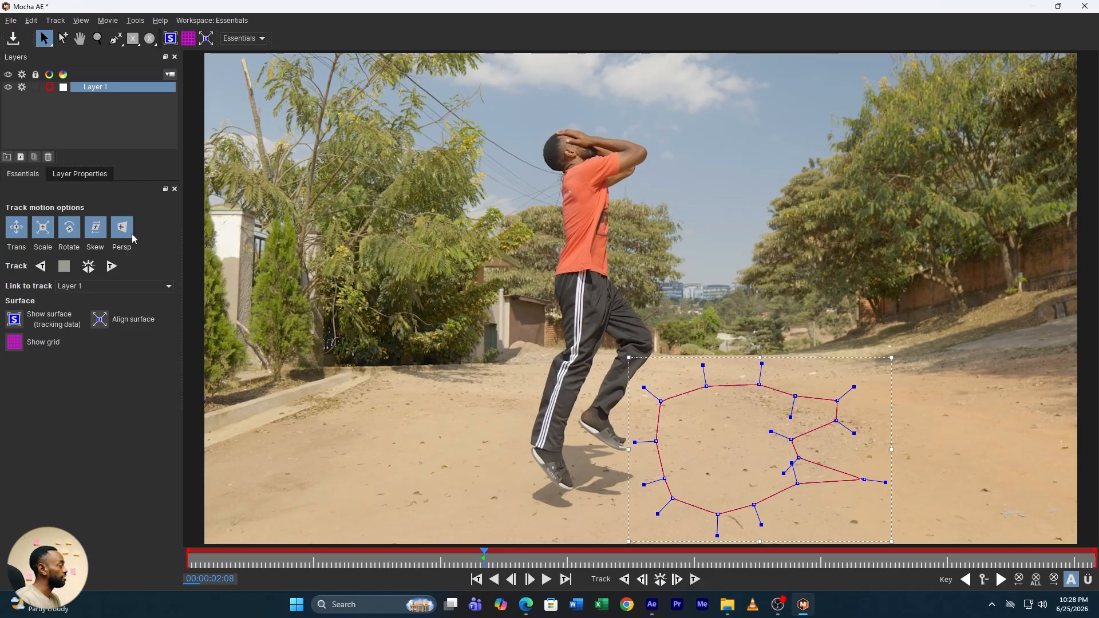
left_click(40, 266)
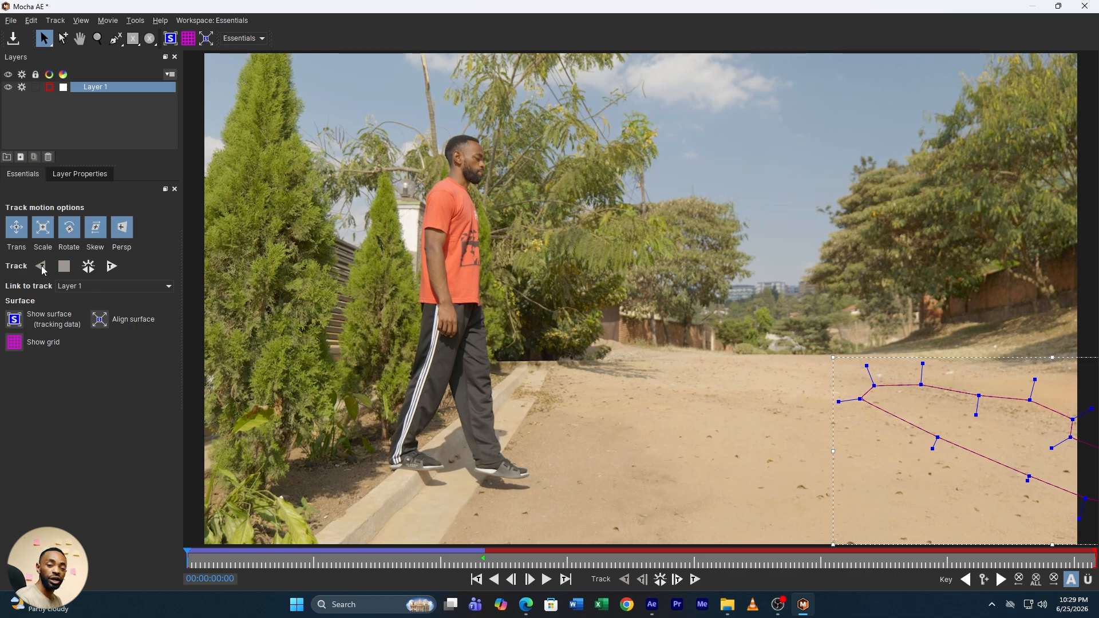
left_click(1084, 5)
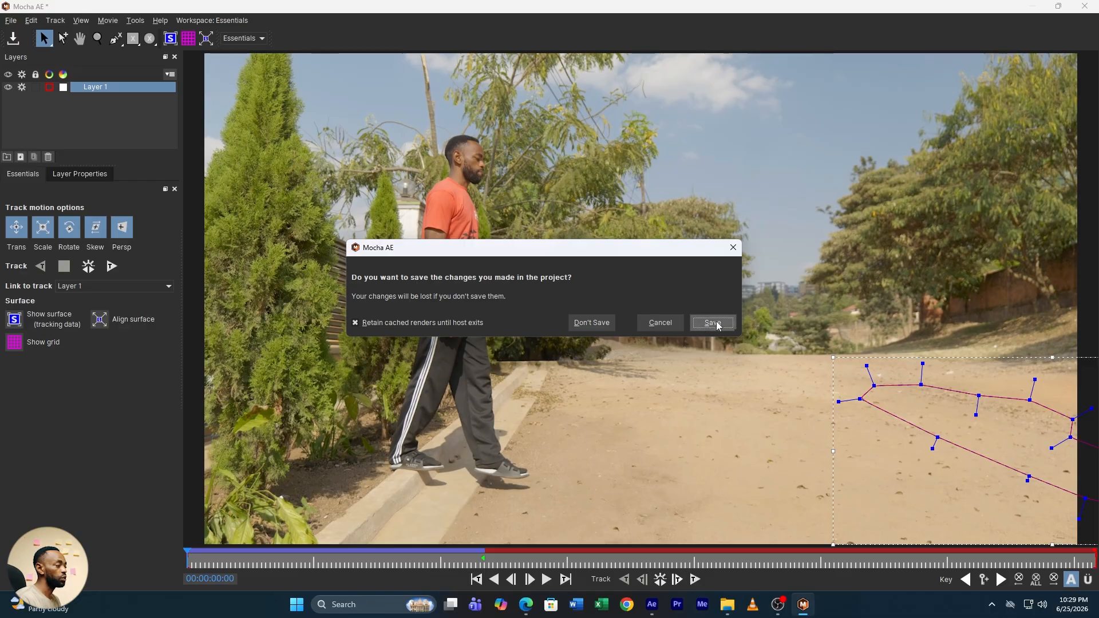
left_click(716, 324)
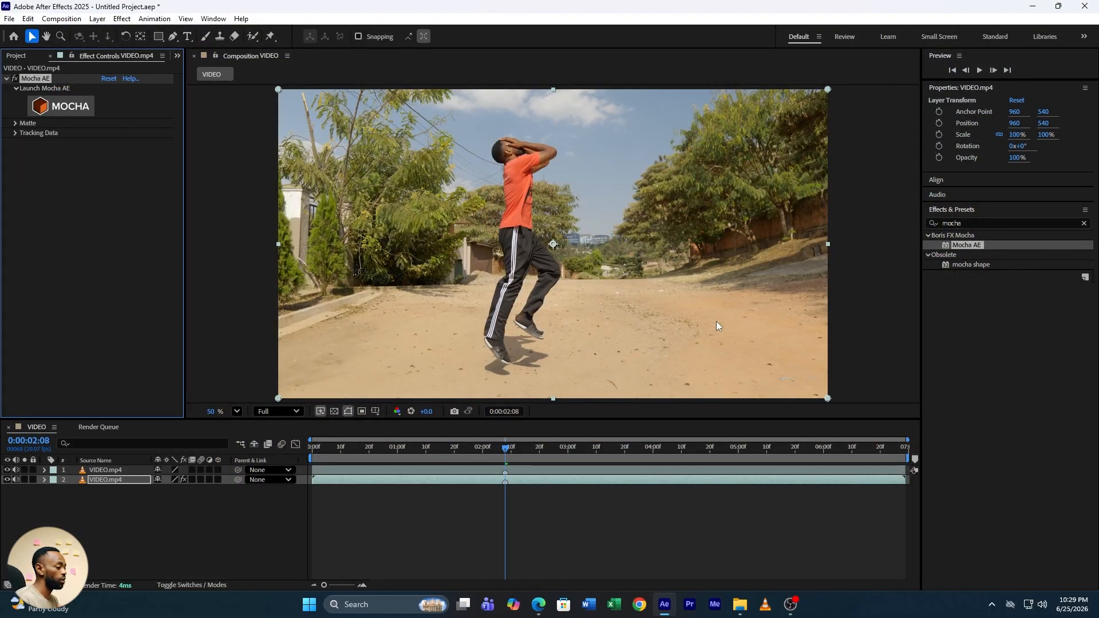
Create the Mocha track data on the bottom layer and set its export option to Transform
left_click(14, 133)
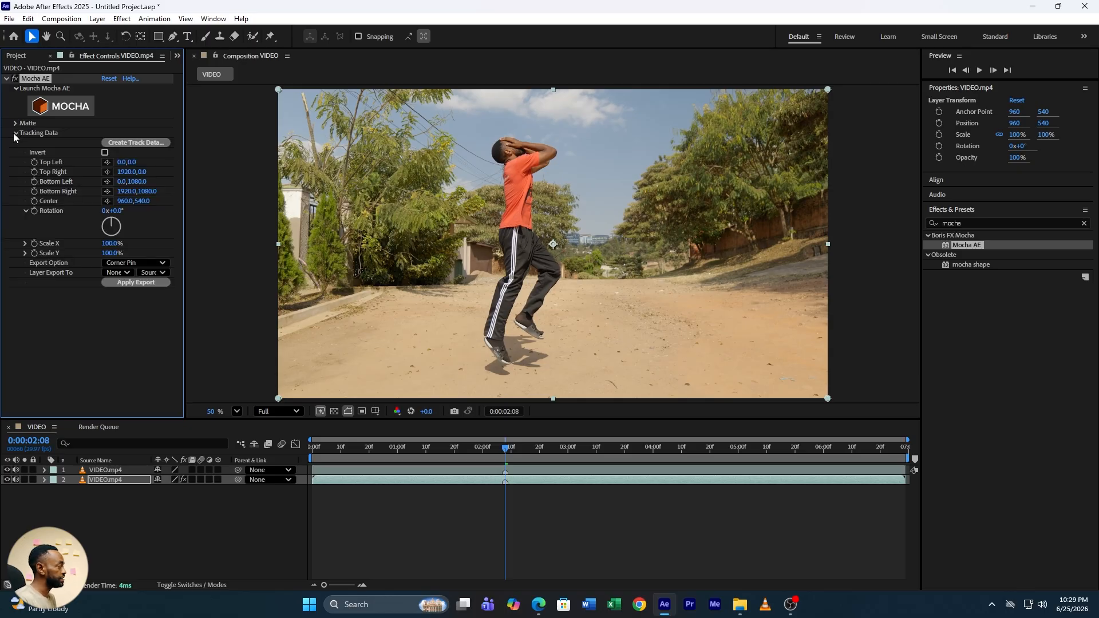
left_click(139, 143)
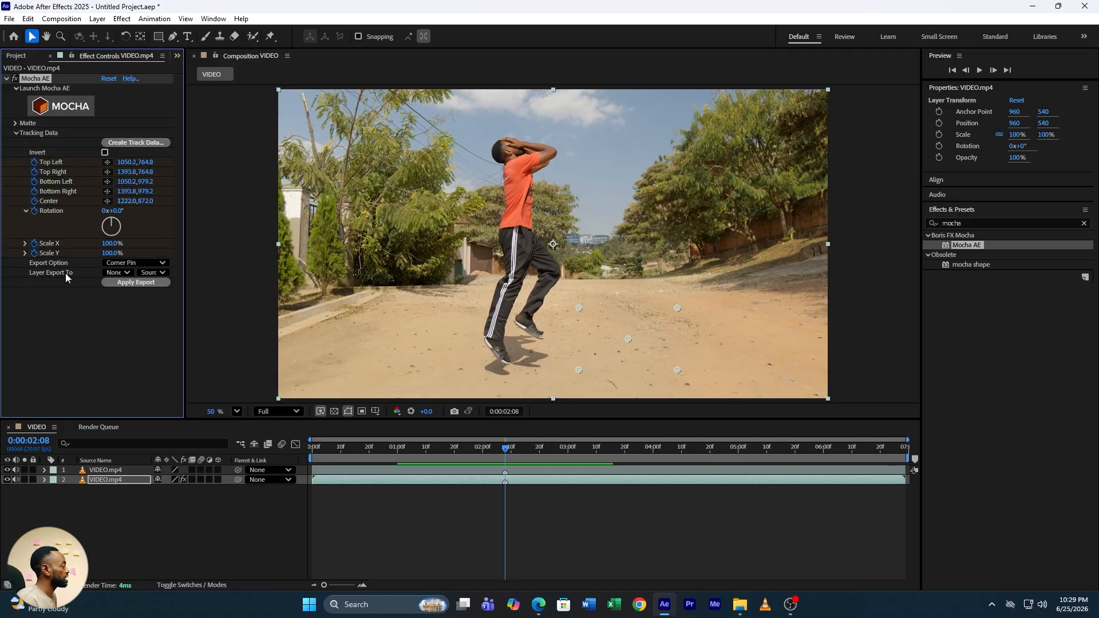
left_click(130, 266)
left_click(139, 299)
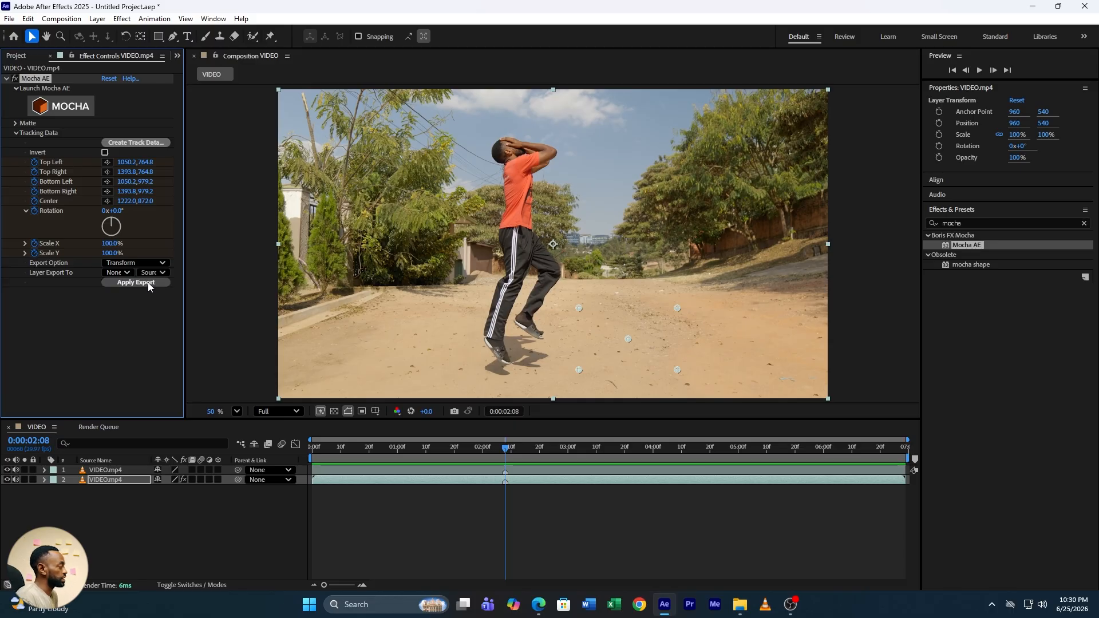
left_click(148, 284)
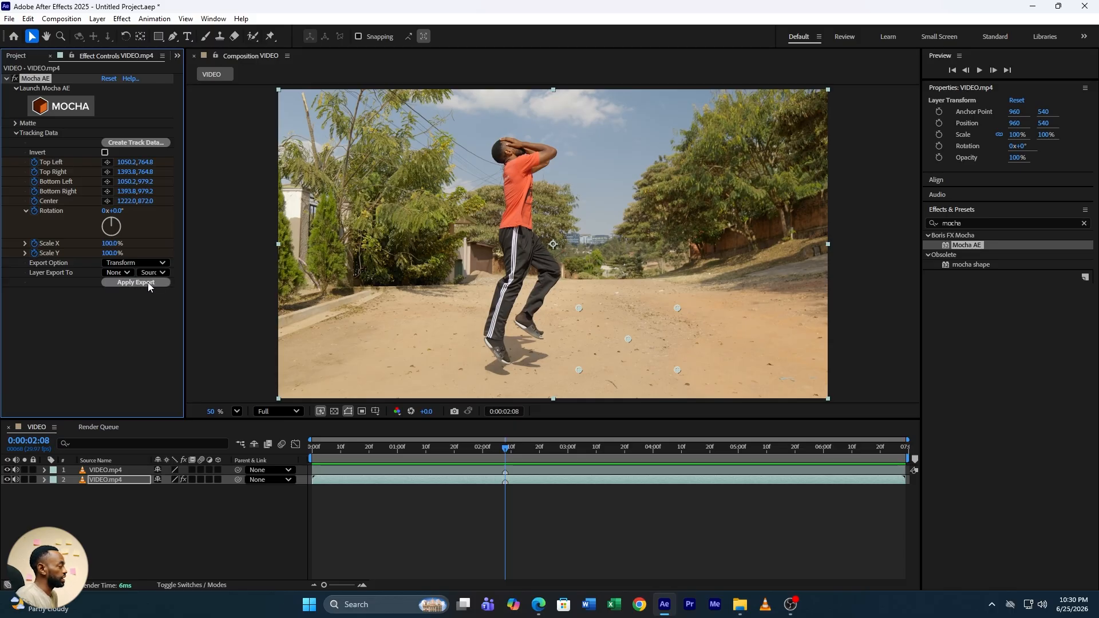
Add a new null object layer to the composition and rename it shot 1
right_click(139, 520)
mouse_move(206, 383)
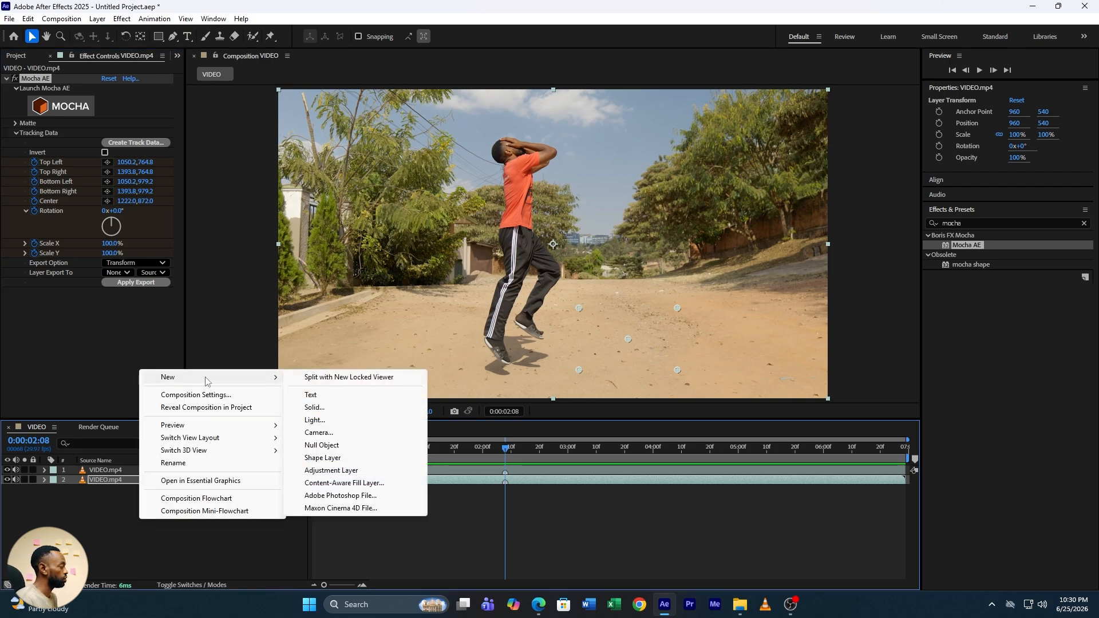
left_click(343, 445)
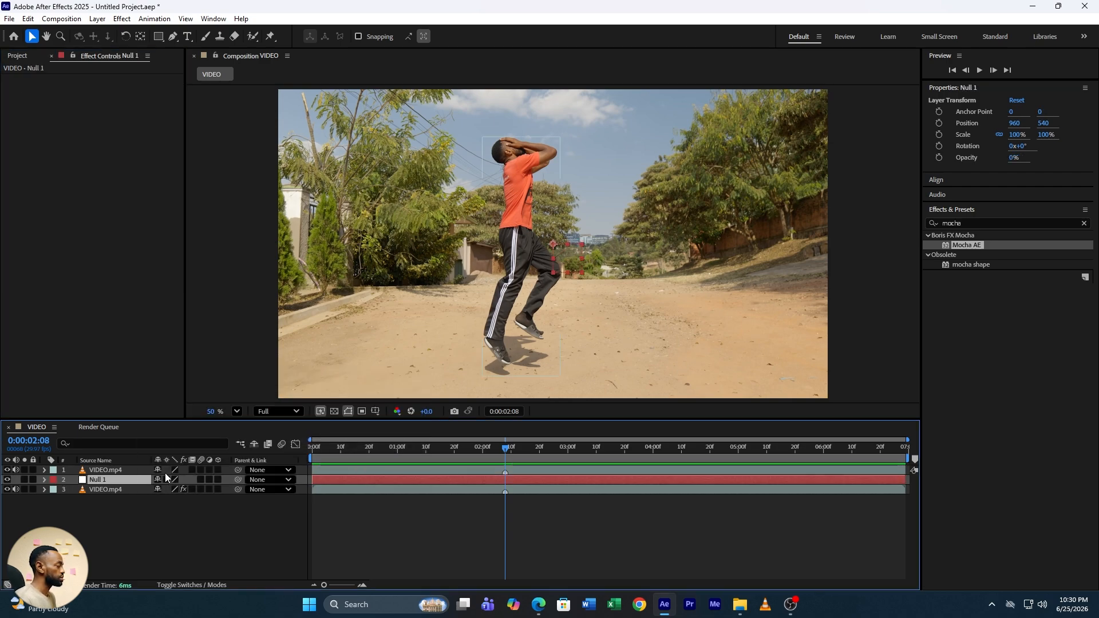
right_click(97, 483)
left_click(147, 446)
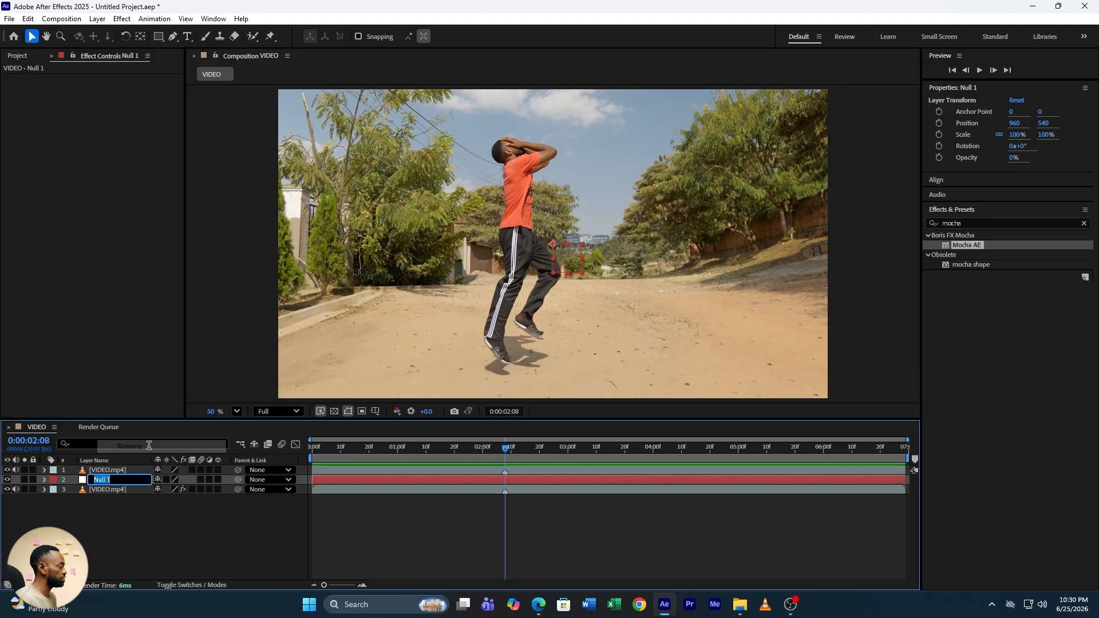
type("shot")
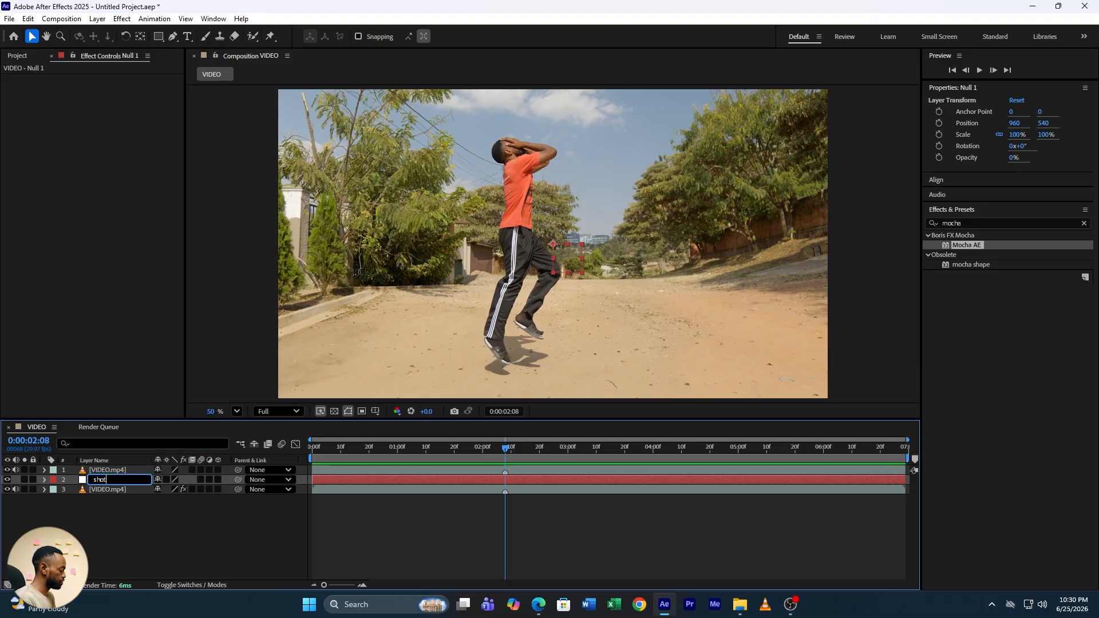
type(" 1")
left_click(181, 528)
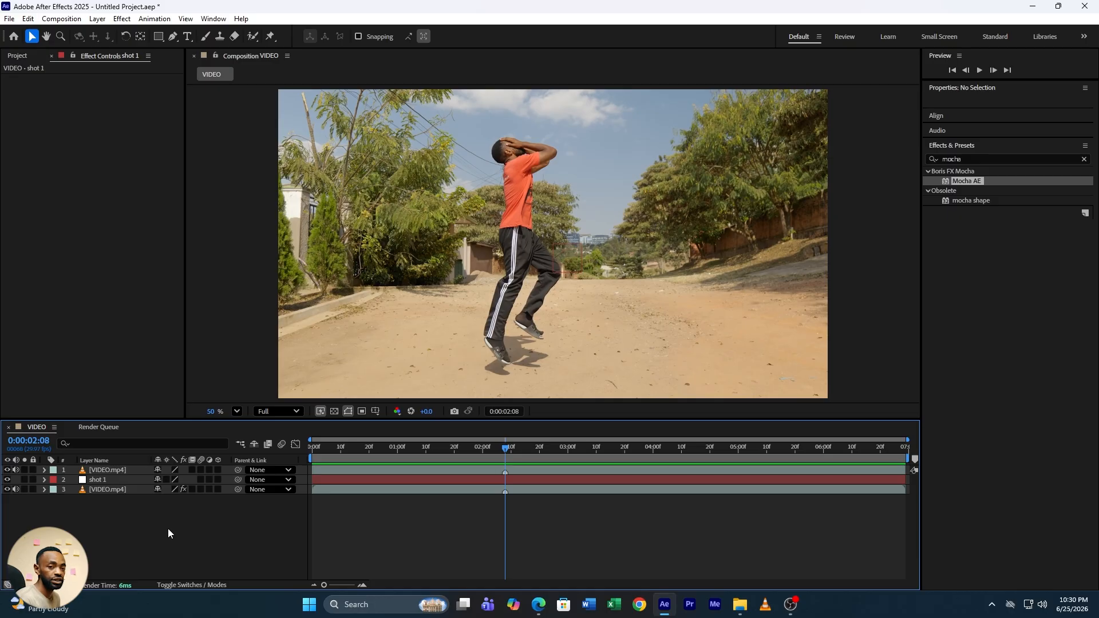
Set the Mocha tracking export target layer to shot 1
left_click(112, 489)
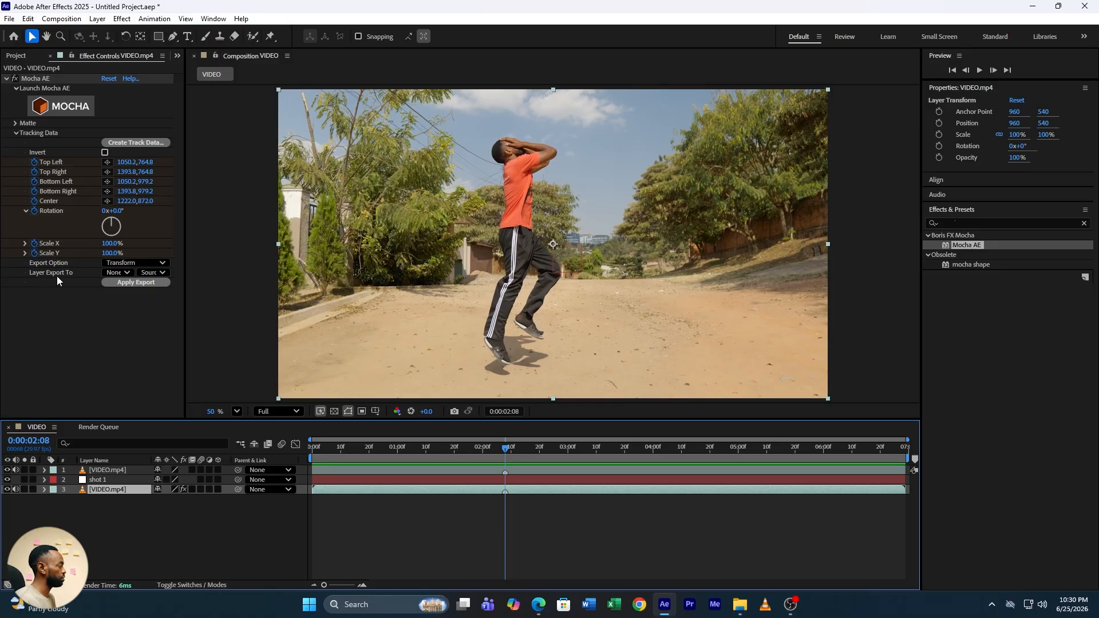
left_click(118, 273)
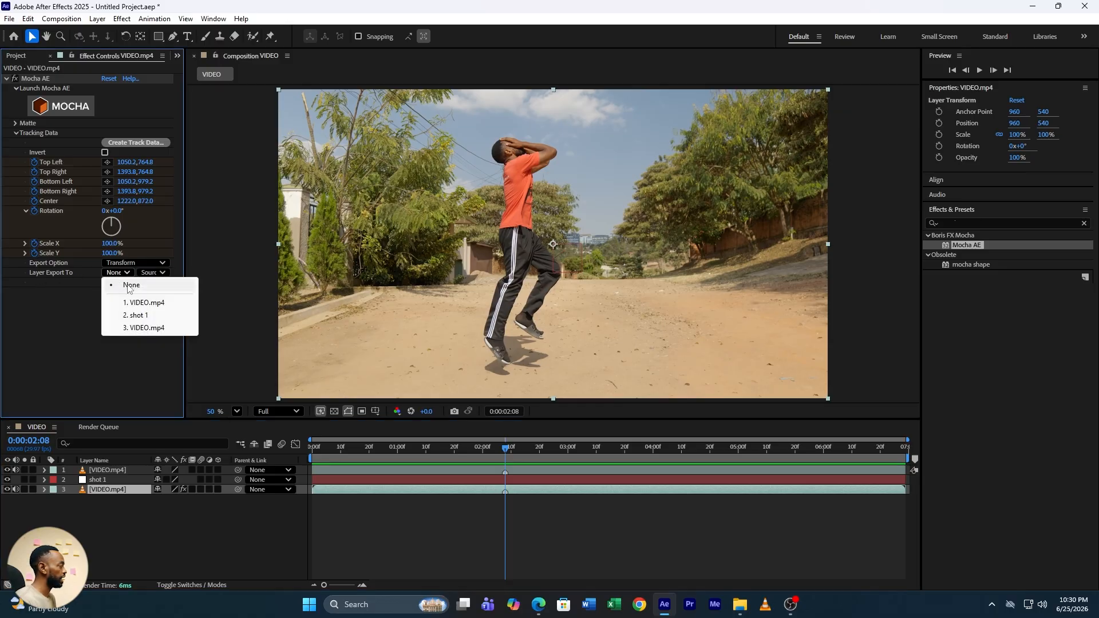
left_click(141, 316)
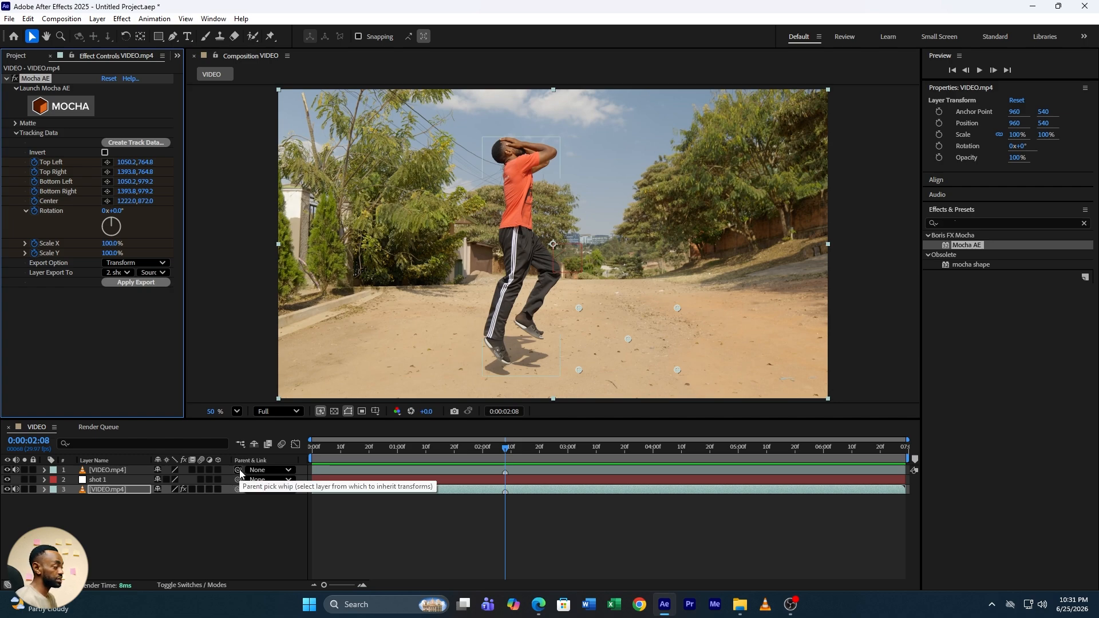
Parent the top cutout layer to shot 1 and apply the tracking export
left_click_drag(240, 472, 112, 482)
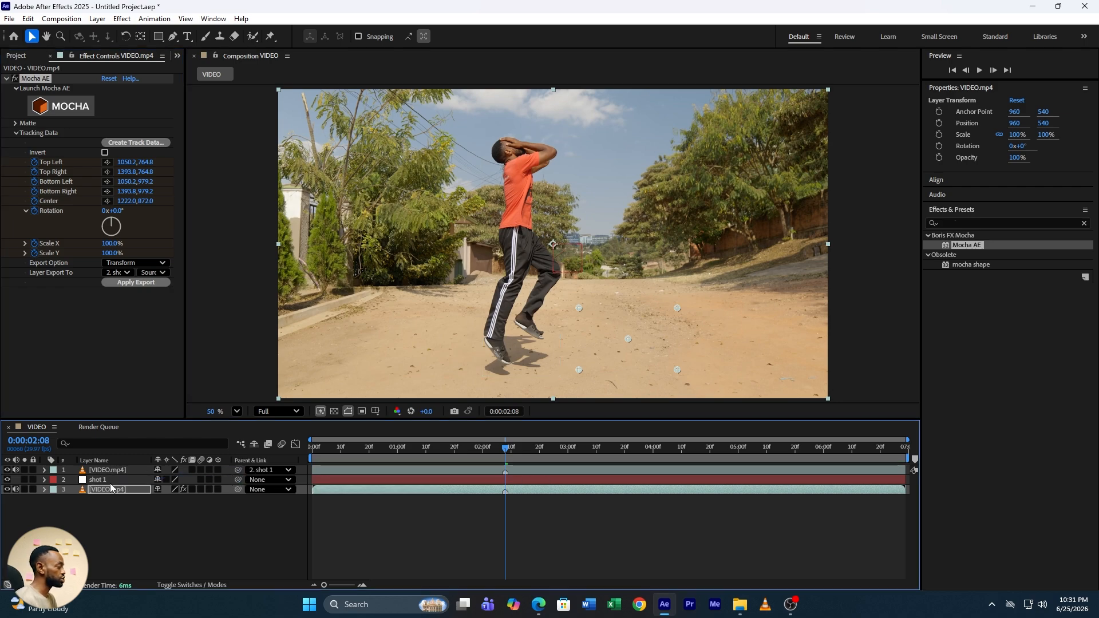
left_click(131, 282)
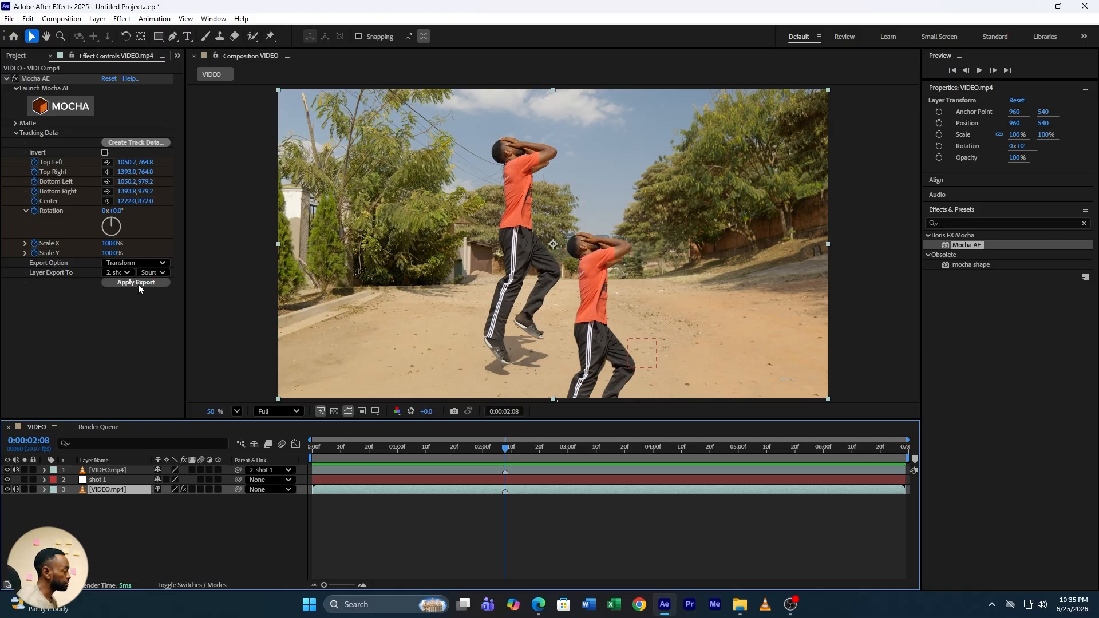
Move the cutout layer back so it lines up with the original jumping person
left_click(108, 470)
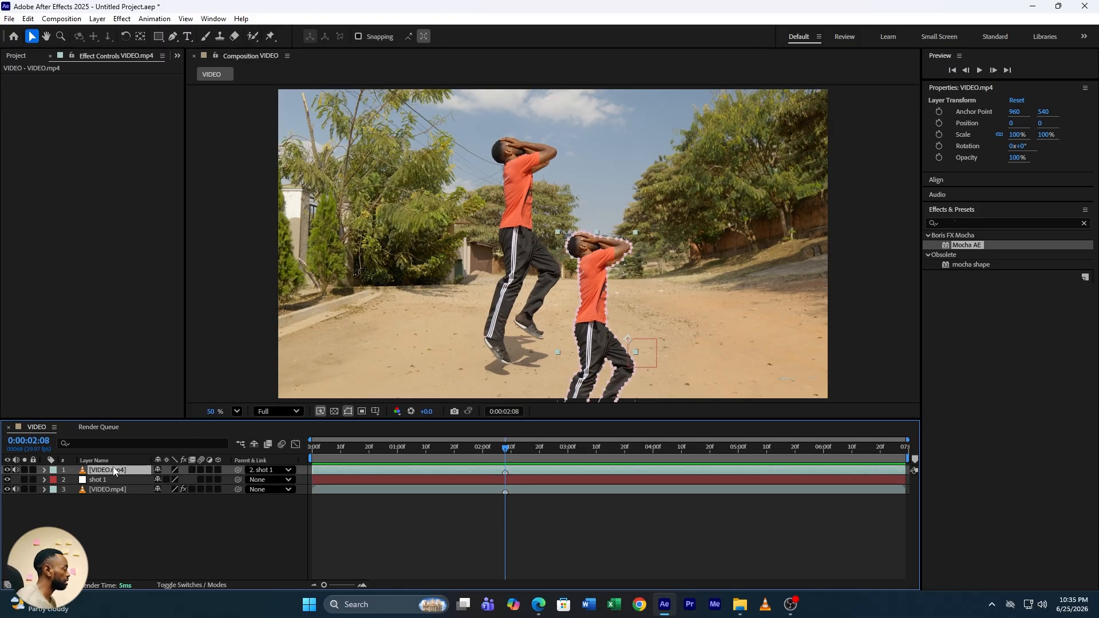
left_click_drag(601, 345, 522, 252)
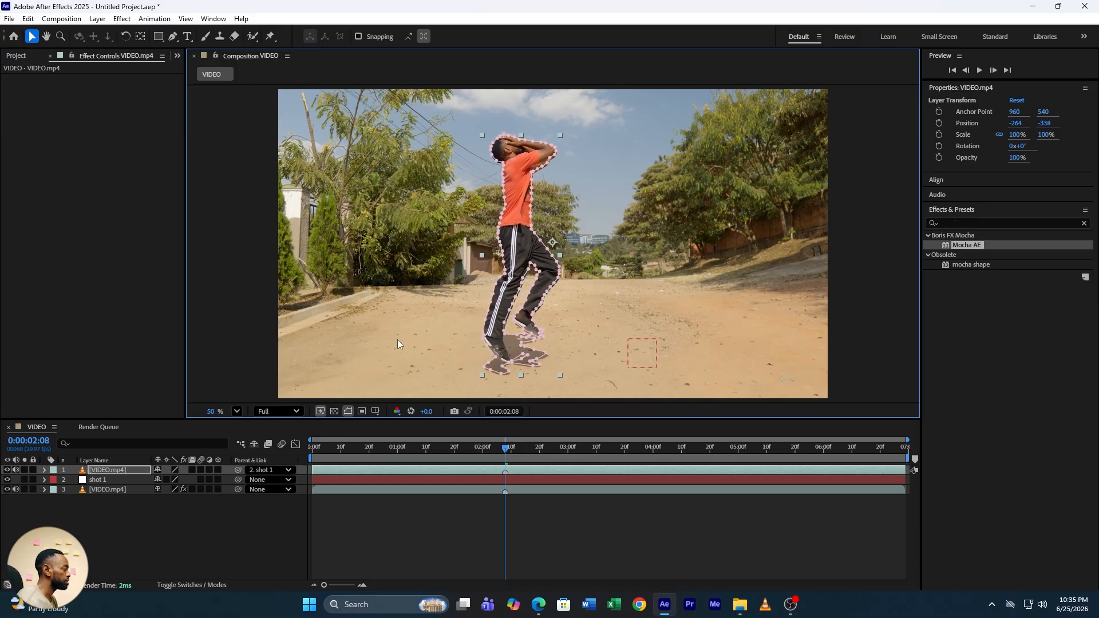
left_click(236, 411)
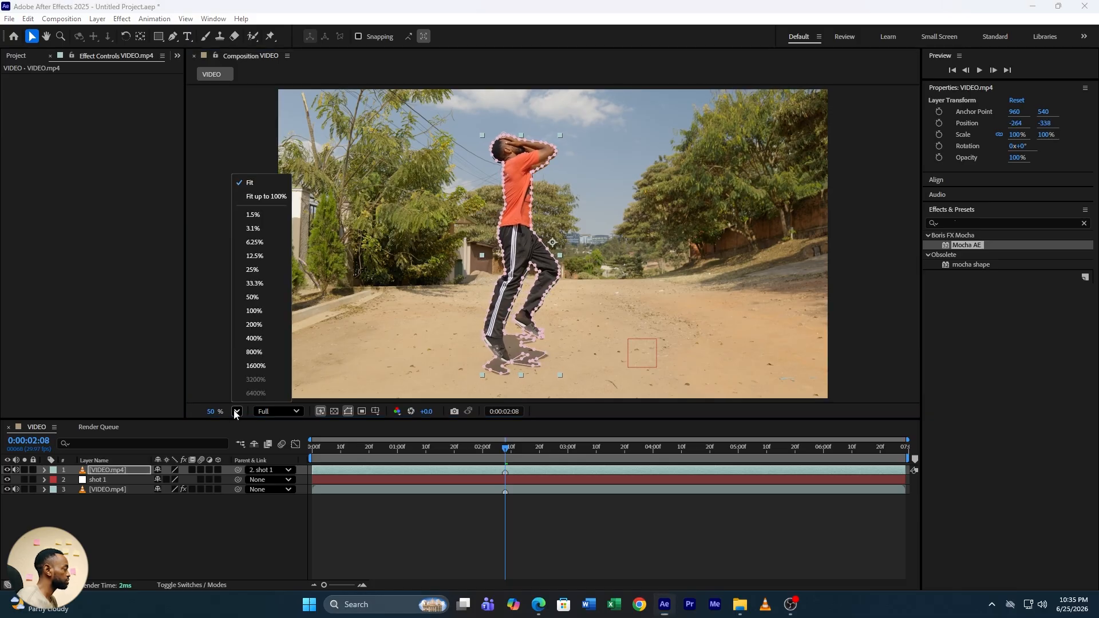
left_click(262, 312)
left_click_drag(542, 316, 542, 323)
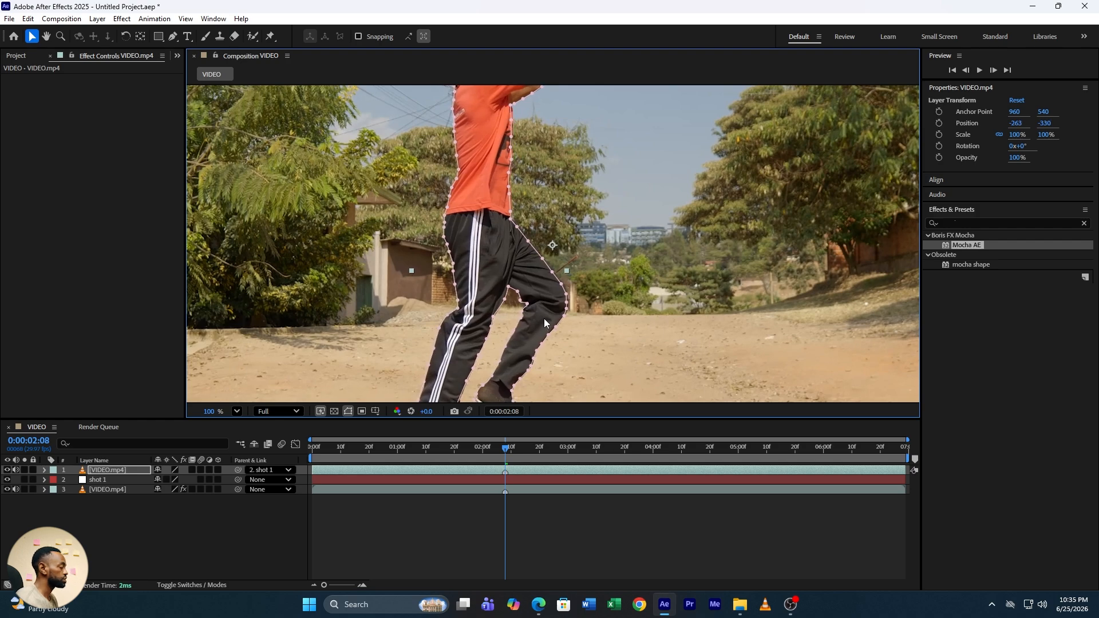
Reveal the shot 1 null's Scale property and fit the composition to the viewer
left_click(101, 480)
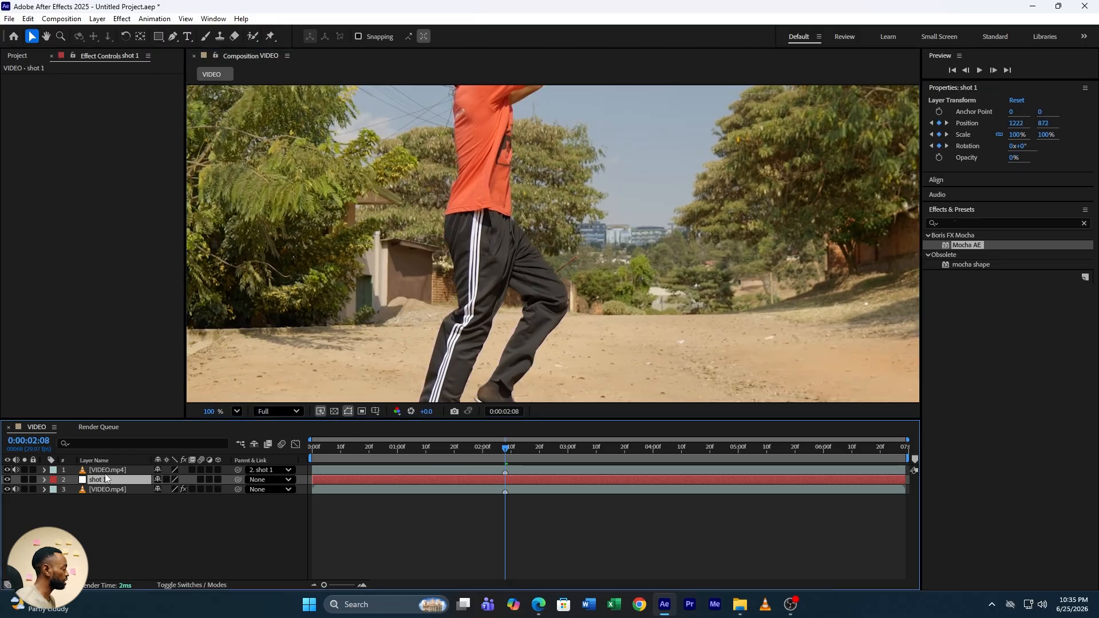
key("s")
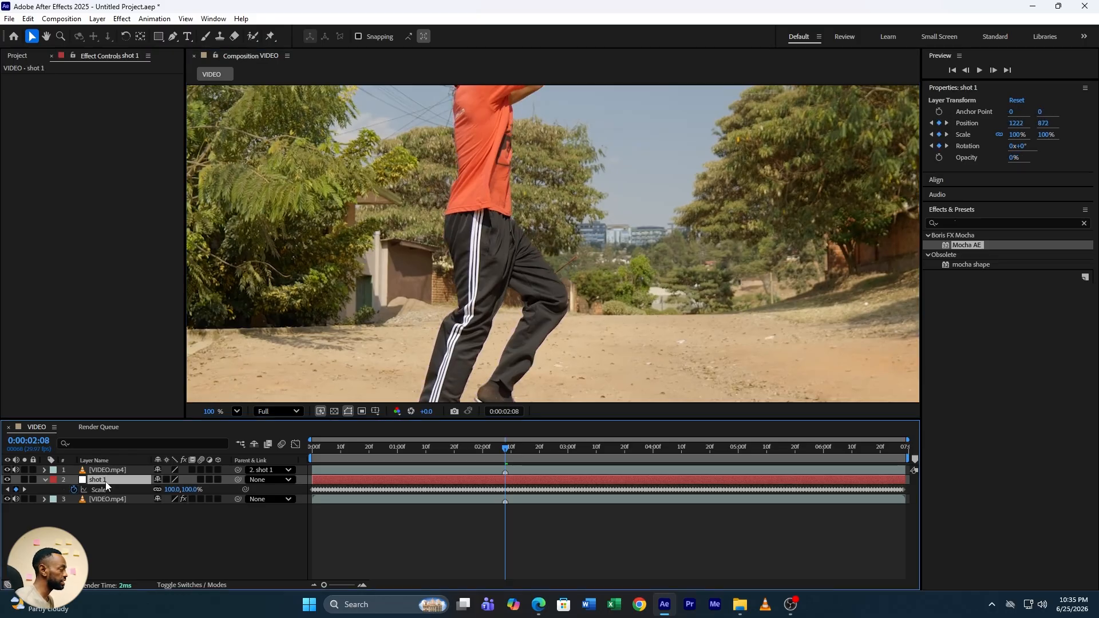
left_click(138, 547)
left_click(235, 412)
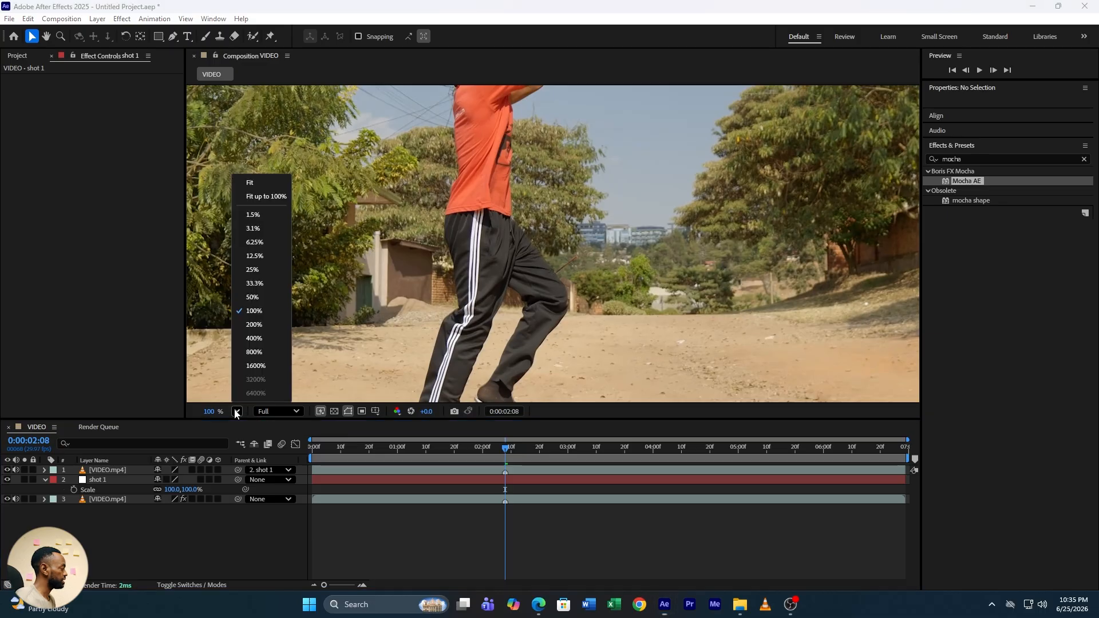
left_click(265, 189)
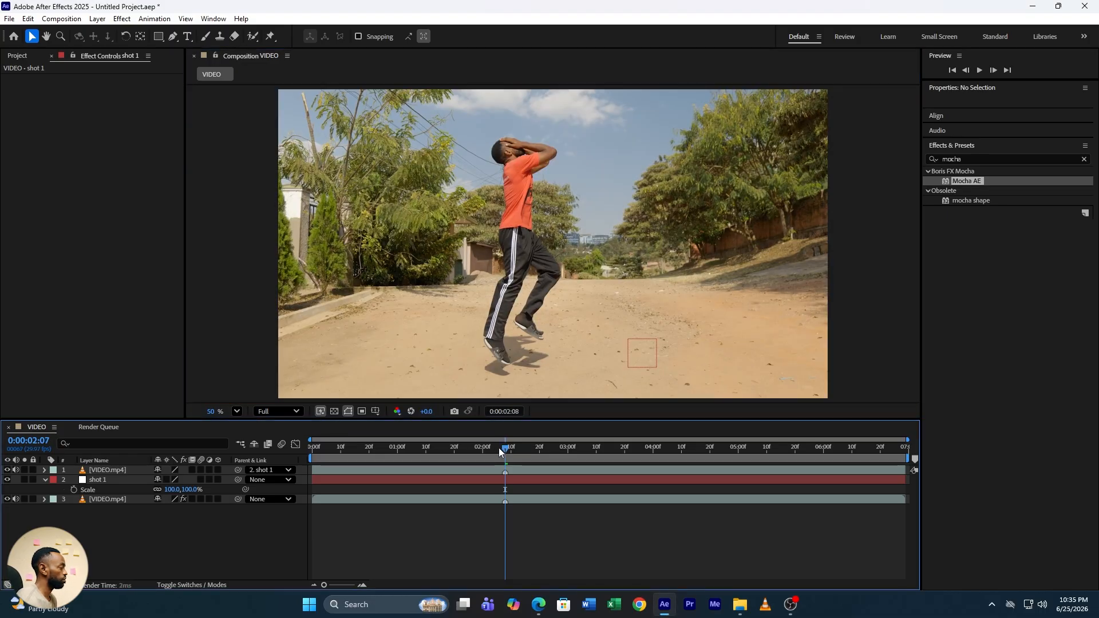
Return to the start of the timeline and play a preview of the composition
left_click_drag(505, 448, 419, 454)
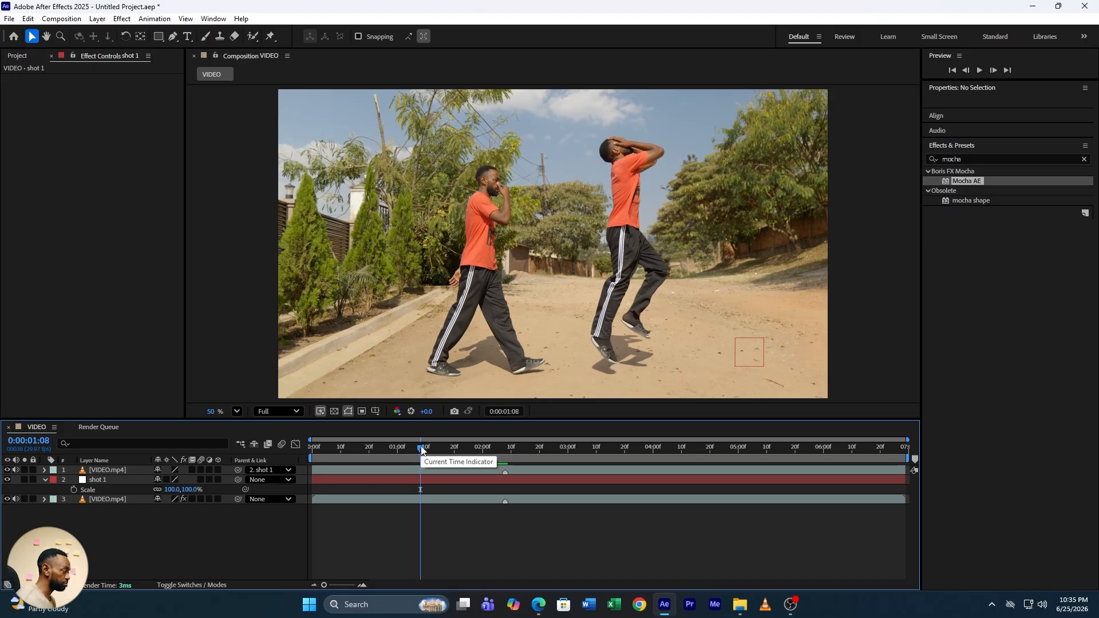
left_click_drag(419, 453, 310, 445)
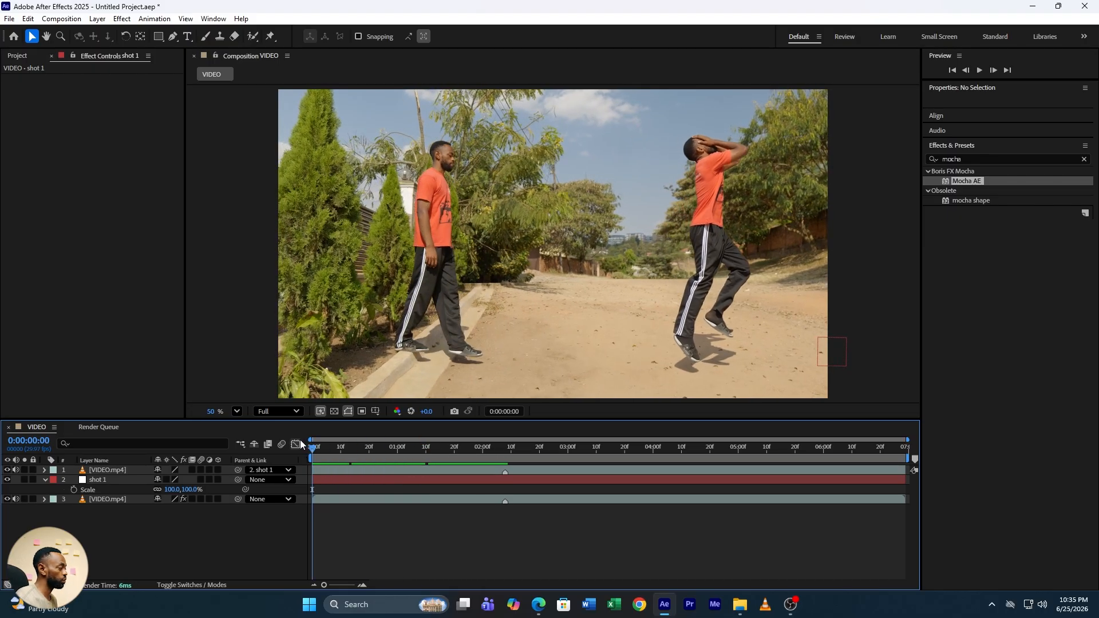
key("space")
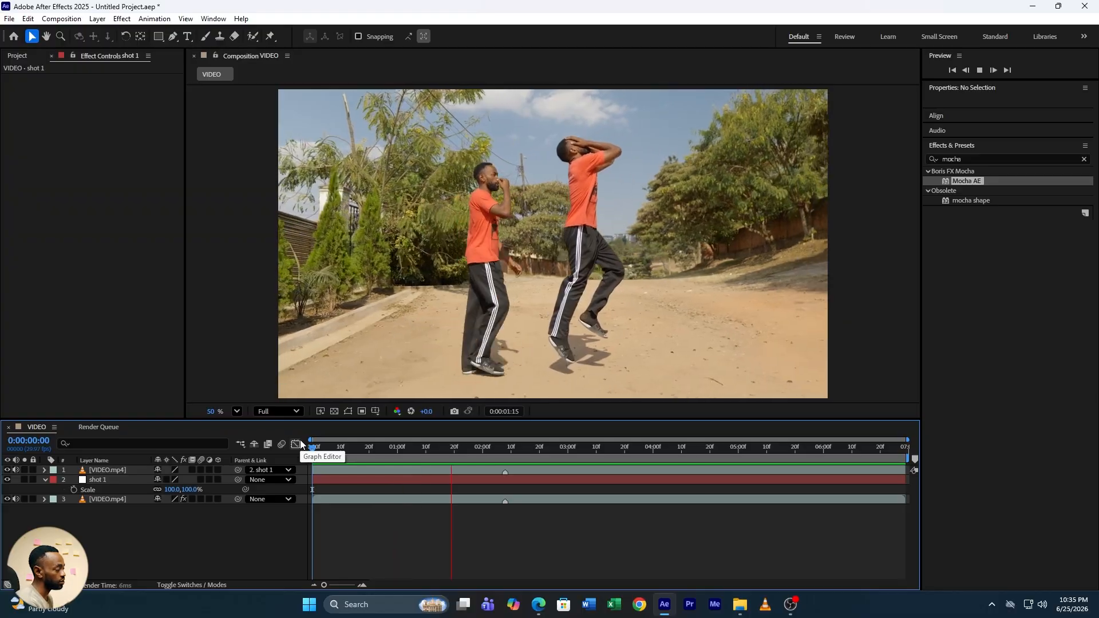
key("space")
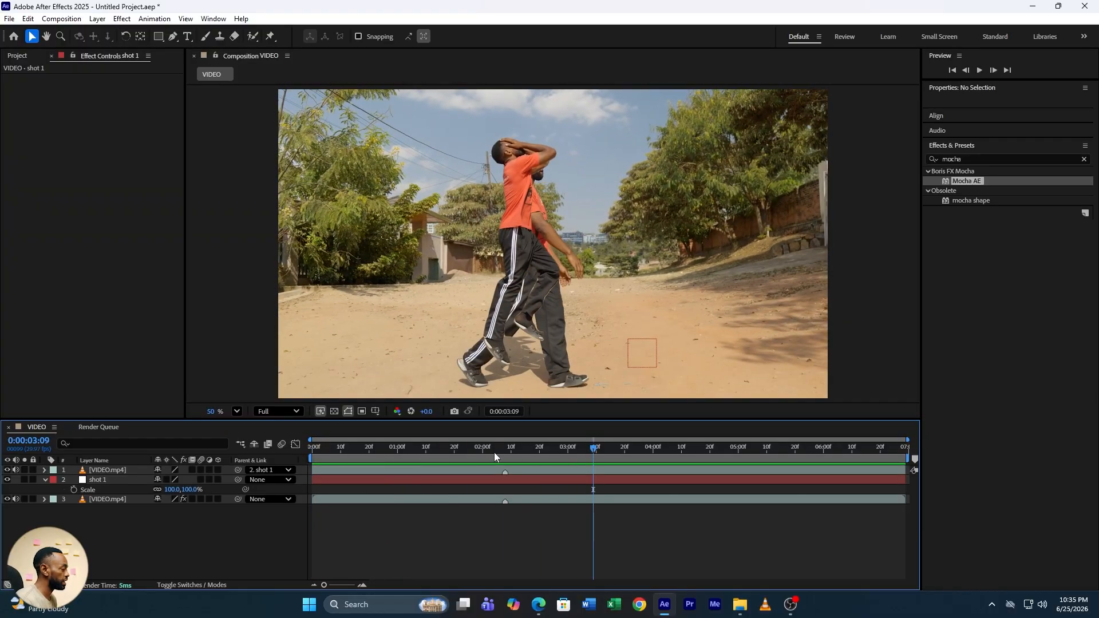
Trim the top cutout layer so its out point ends at 0:00:02:08
mouse_move(515, 448)
left_mouse_down()
mouse_move(488, 448)
mouse_move(505, 455)
left_mouse_up()
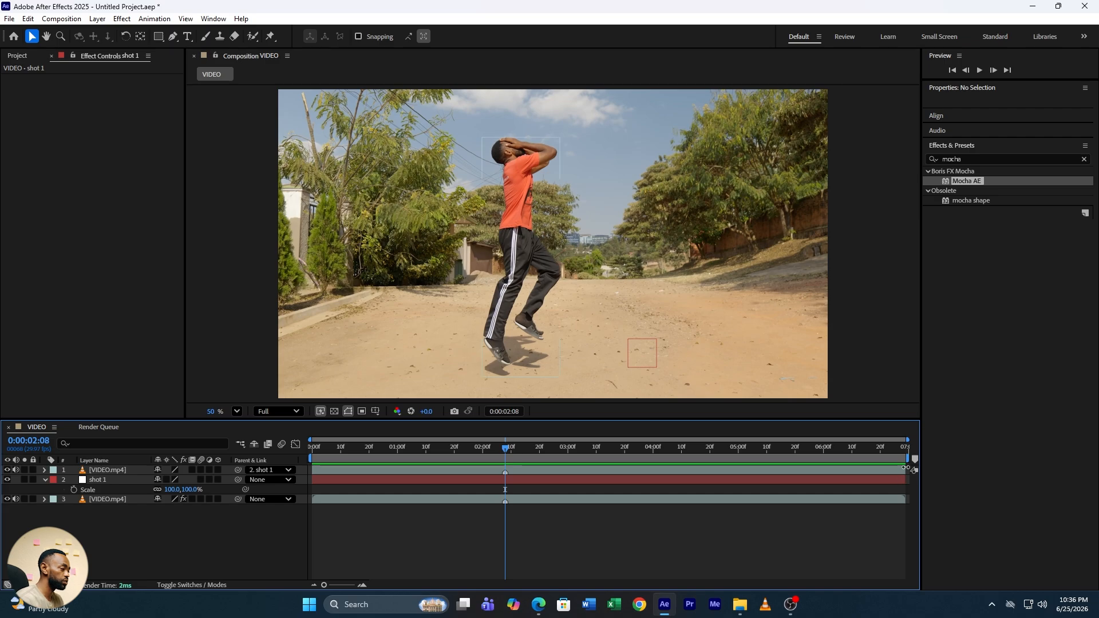
left_click_drag(905, 467, 506, 481)
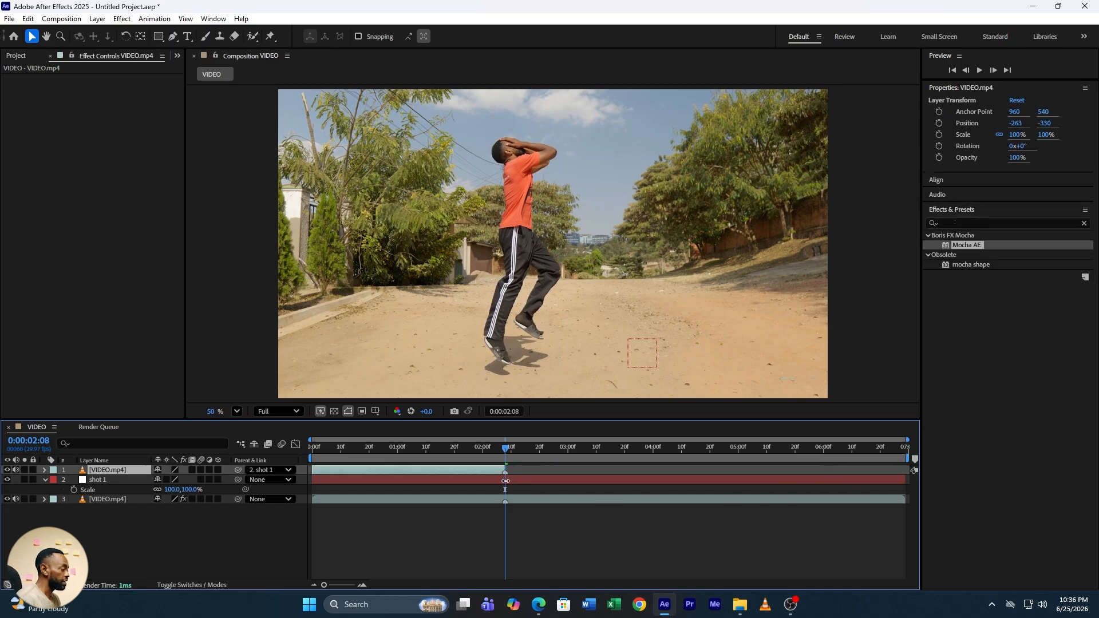
Play the composition from the beginning to preview the freeze-frame effect
key("Home")
key("space")
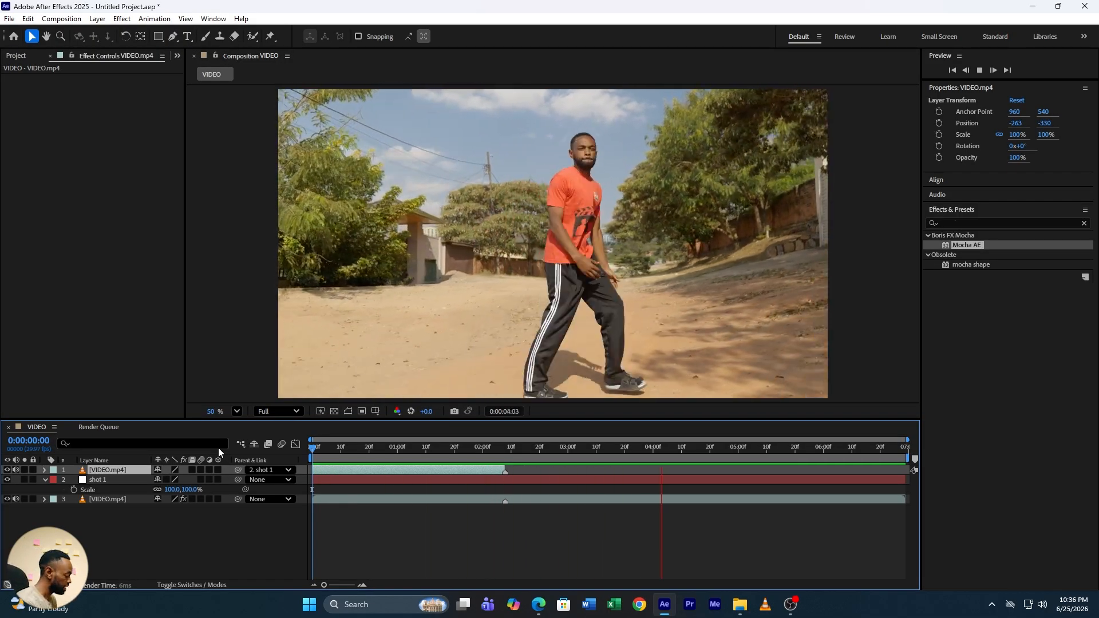
key("space")
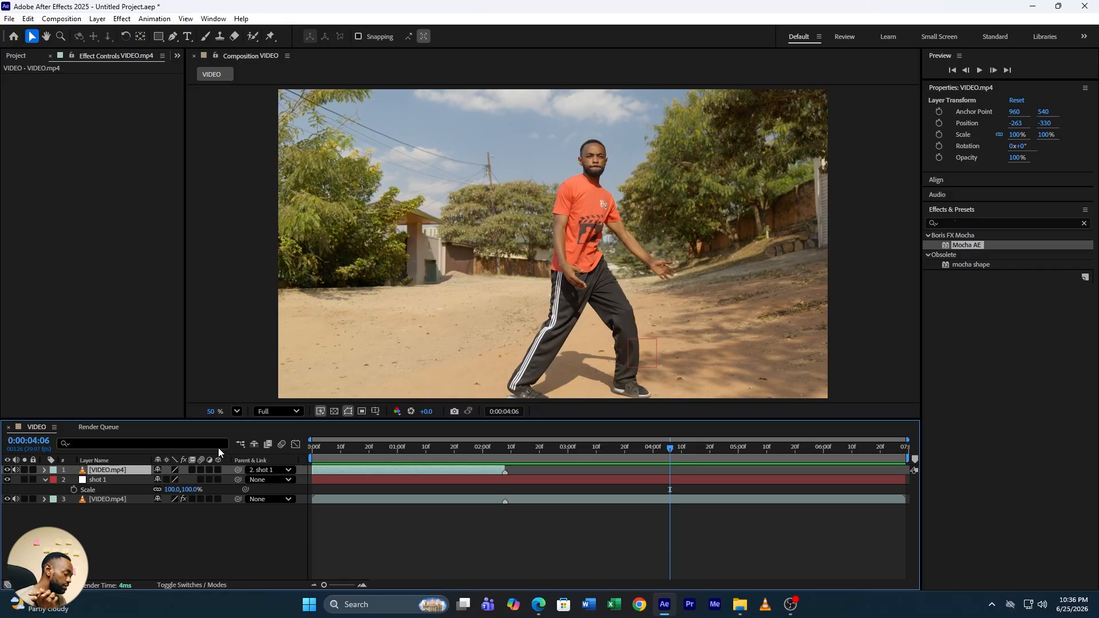